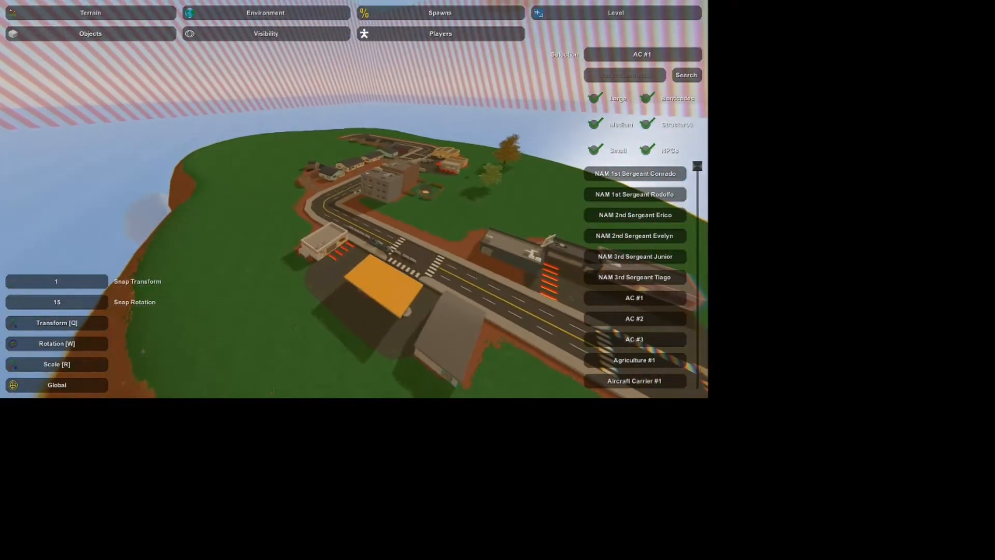
Step: Navigate to the grey multi-storey apartment building beside the road and enter an empty room inside it
right_drag(354, 199, 331, 136)
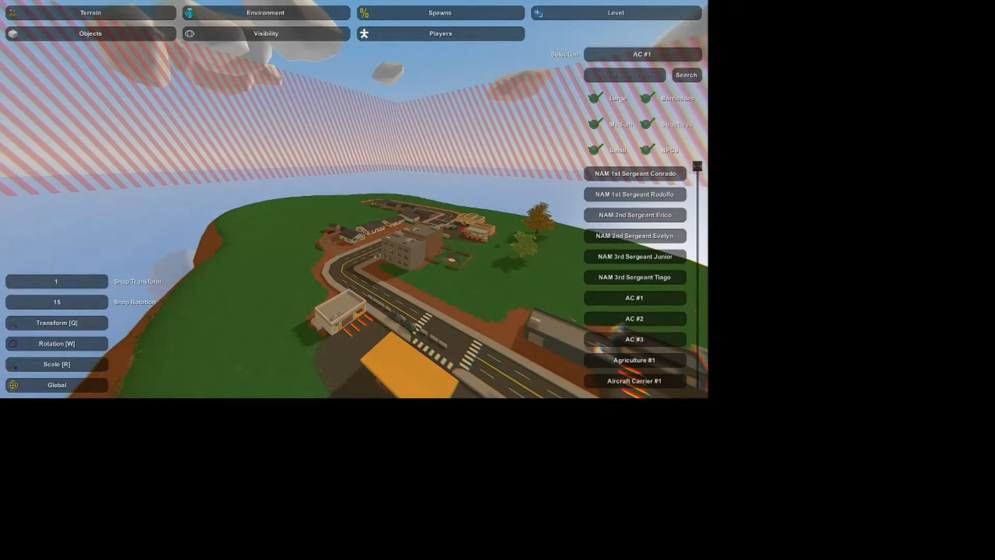
right_drag(354, 199, 410, 253)
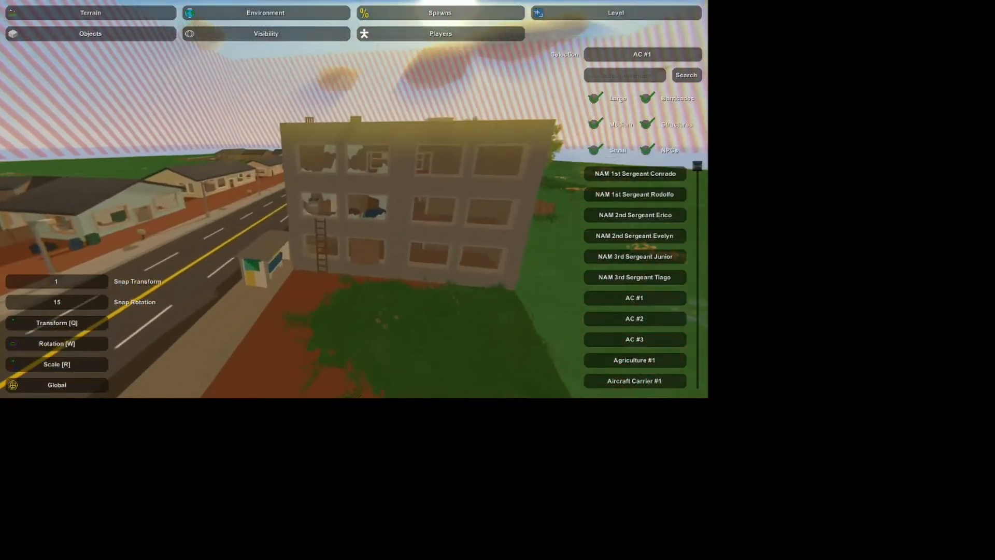
key(w)
mouse_move(626, 75)
right_down()
mouse_move(697, 71)
mouse_move(643, 78)
mouse_move(697, 85)
mouse_move(642, 83)
right_up()
key(s)
key(w)
key(w)
key(s)
key(w)
key(s)
key(w)
right_drag(354, 199, 365, 199)
Step: Search the objects for "bed" and place Bed #2 on the floor of the empty apartment room
click(624, 77)
text(bed)
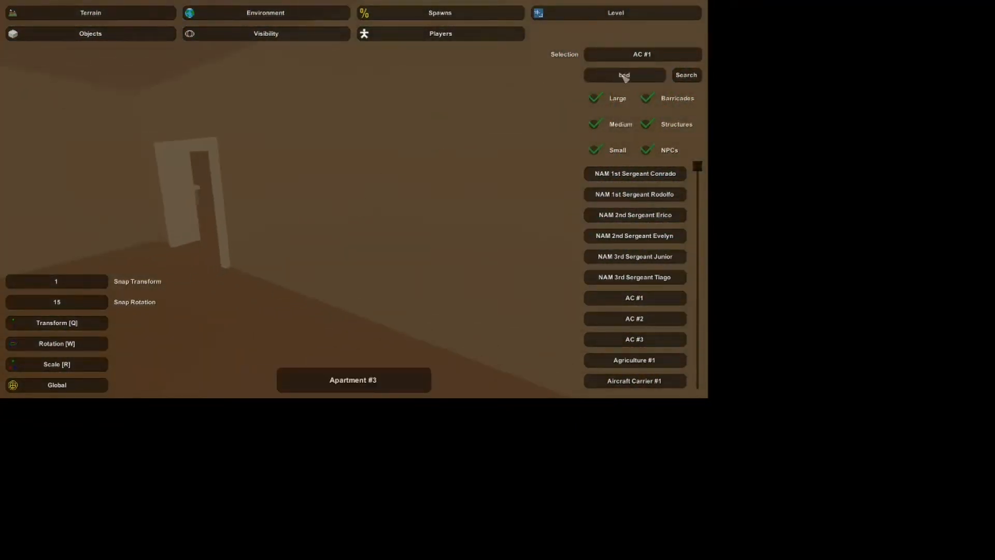
key(Return)
scroll(637, 213, down, 1)
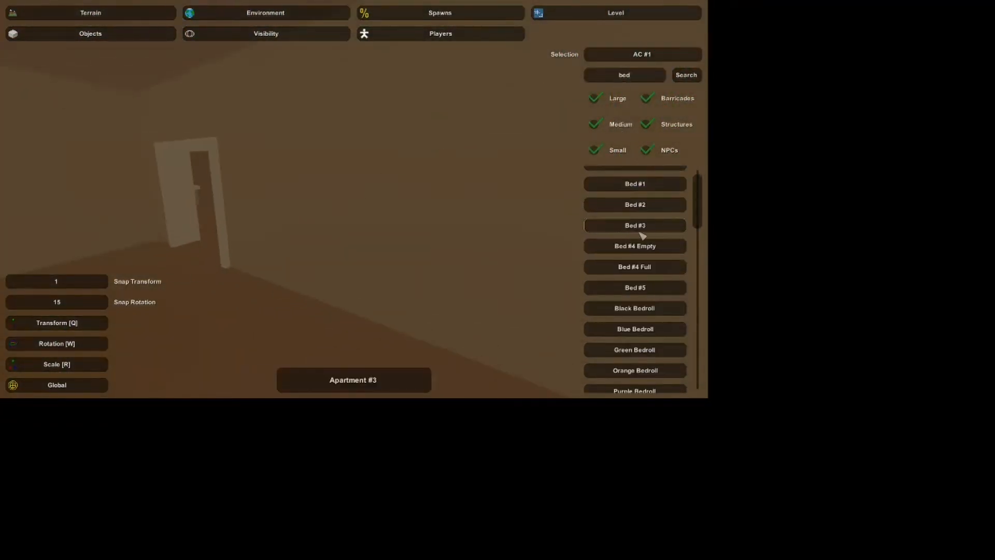
click(640, 206)
key(w)
mouse_move(354, 199)
right_down()
mouse_move(414, 202)
mouse_move(362, 222)
mouse_move(384, 233)
mouse_move(363, 207)
right_up()
key(e)
Step: Rotate the bed parallel to the wall and move it towards the room's corner
key(w)
key(s)
drag(324, 242, 341, 193)
key(s)
right_drag(341, 193, 331, 217)
key(w)
key(s)
key(w)
drag(339, 288, 369, 281)
right_drag(369, 281, 407, 280)
key(s)
key(w)
key(s)
right_drag(381, 215, 355, 213)
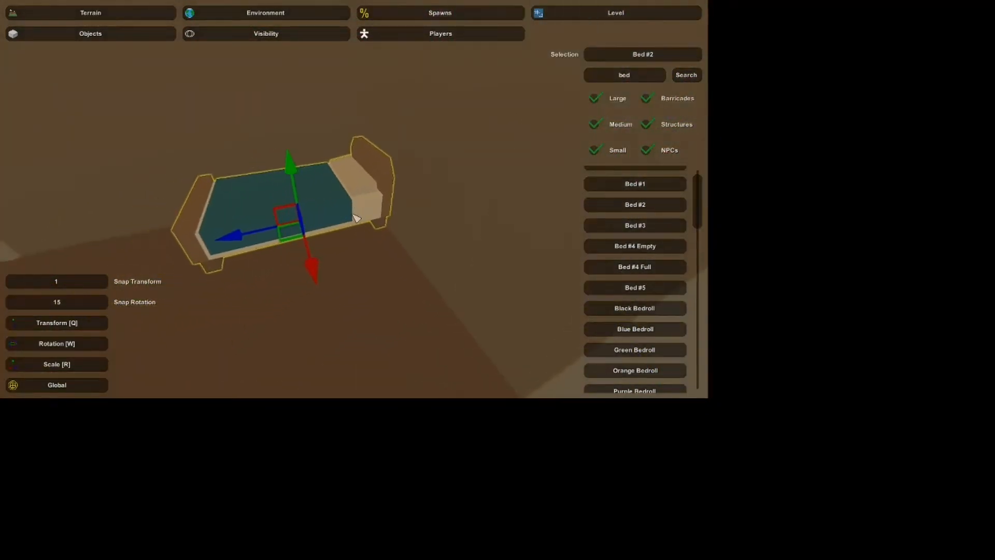
Step: Fine-tune the bed's position in the corner beside the window wall, then deselect it
drag(314, 259, 319, 264)
right_drag(319, 264, 354, 201)
key(a)
right_drag(333, 251, 311, 251)
key(d)
click(360, 145)
key(w)
right_drag(360, 144, 383, 151)
click(354, 225)
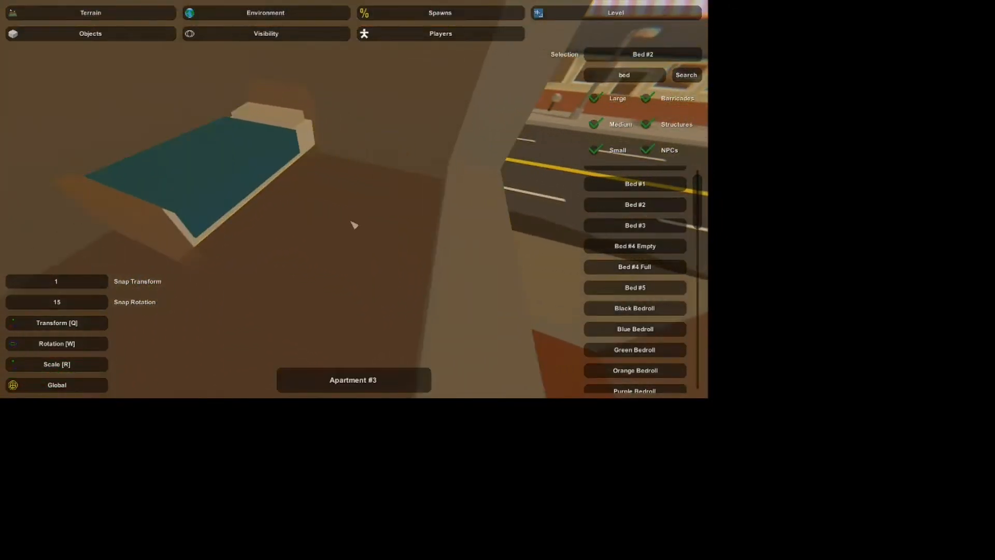
Step: Search the objects for "fridge", place Fridge #1 on the apartment floor and rotate it
click(637, 76)
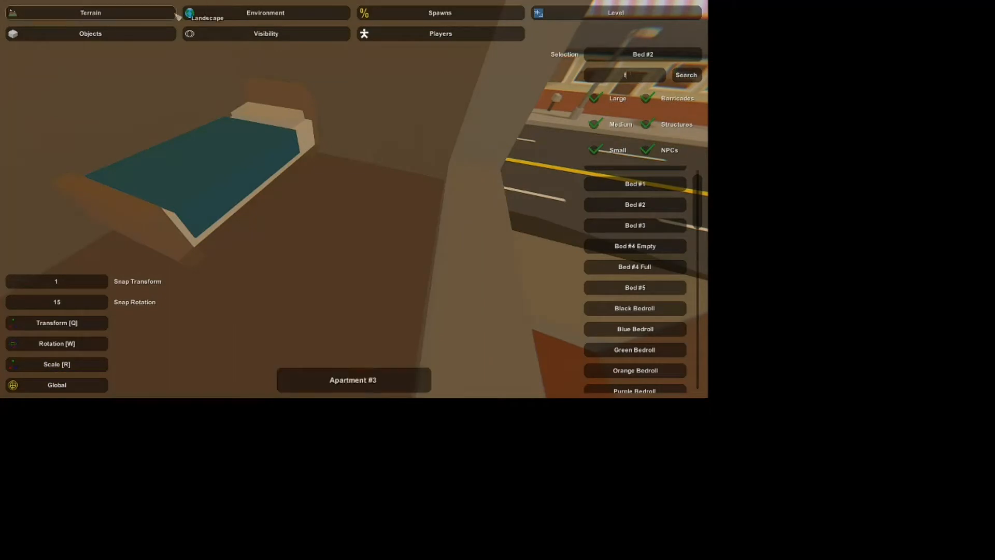
key(Return)
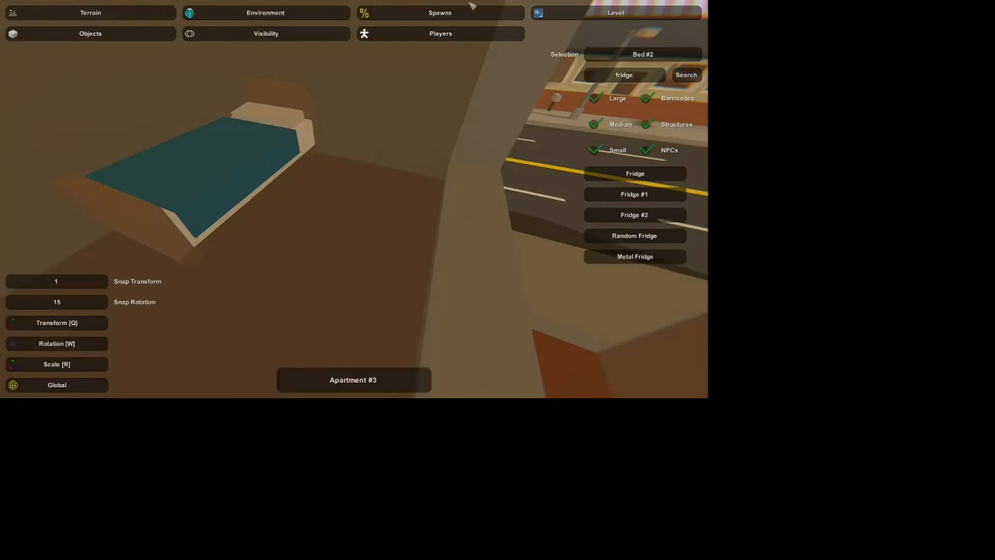
click(641, 193)
right_drag(354, 199, 354, 232)
key(s)
key(w)
drag(361, 294, 458, 268)
key(s)
right_drag(458, 269, 355, 203)
Step: Move the fridge against the wall beside the doorway and deselect it
key(q)
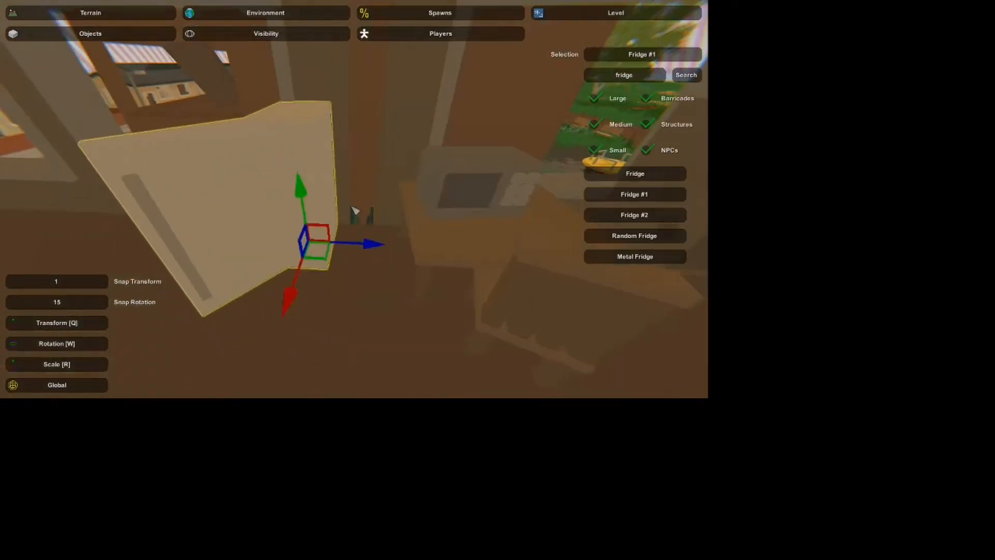
drag(382, 254, 395, 253)
key(a)
right_drag(396, 253, 363, 202)
drag(434, 229, 535, 249)
right_drag(536, 249, 354, 199)
key(a)
key(d)
click(457, 209)
key(s)
right_drag(458, 209, 355, 201)
Step: Search the object list for "counter"
click(631, 76)
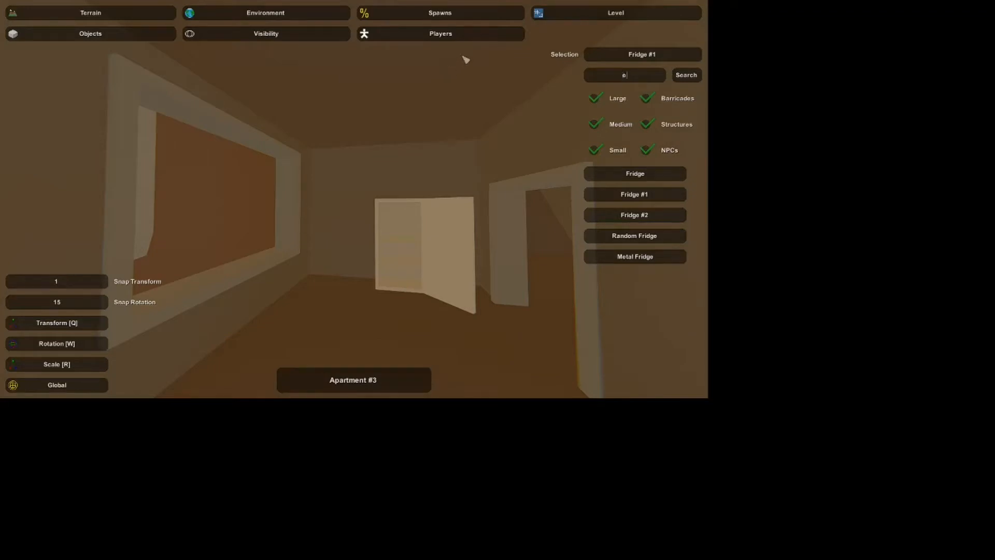
key(Return)
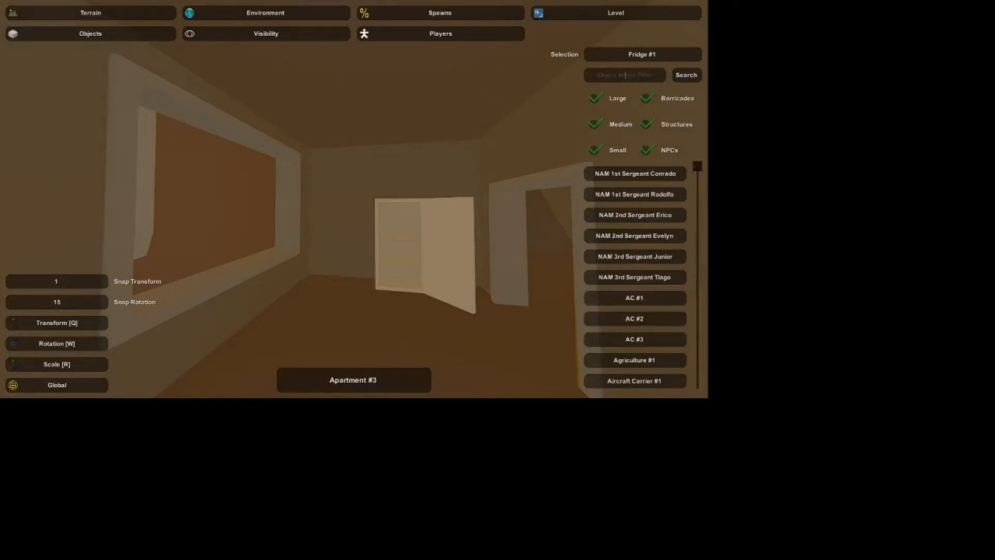
scroll(679, 306, down, 3)
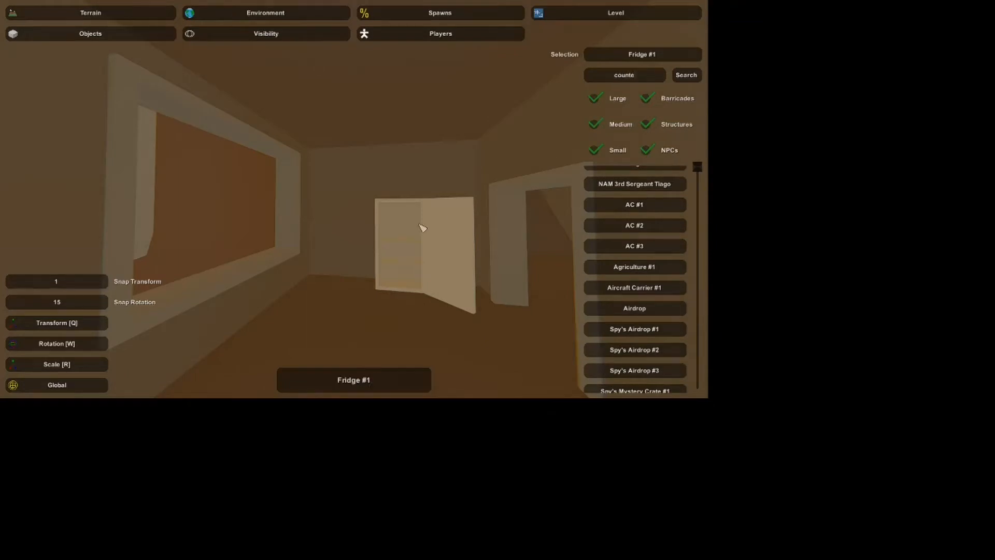
key(Return)
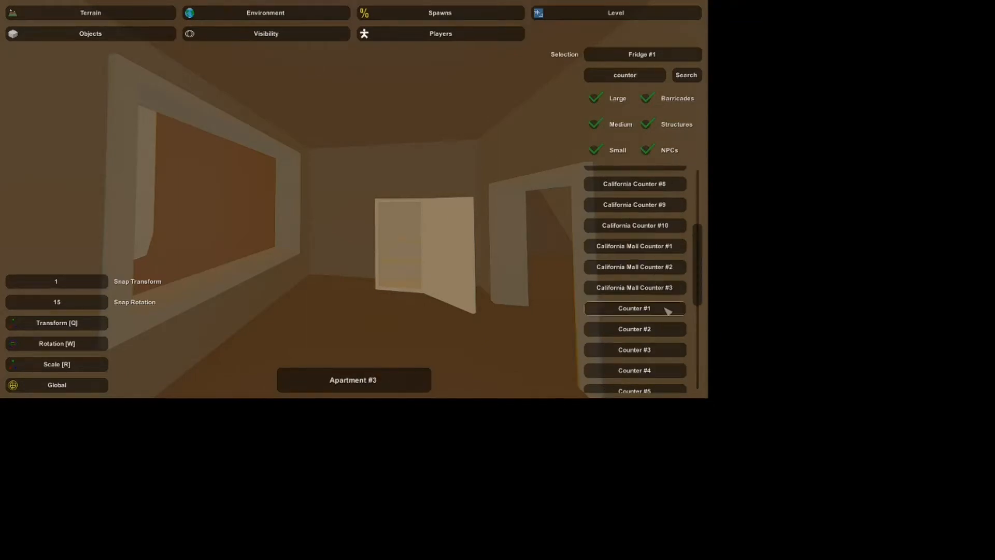
Step: Try Counter #5 on the floor in front of the fridge, rotating it about its vertical axis
scroll(661, 332, down, 3)
click(656, 360)
key(e)
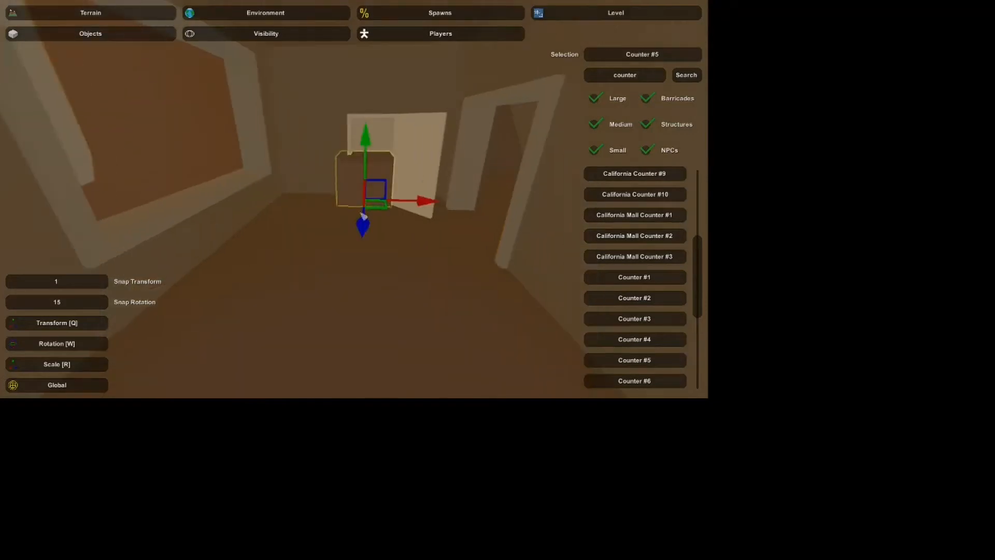
key(w)
right_drag(357, 234, 356, 234)
key(w)
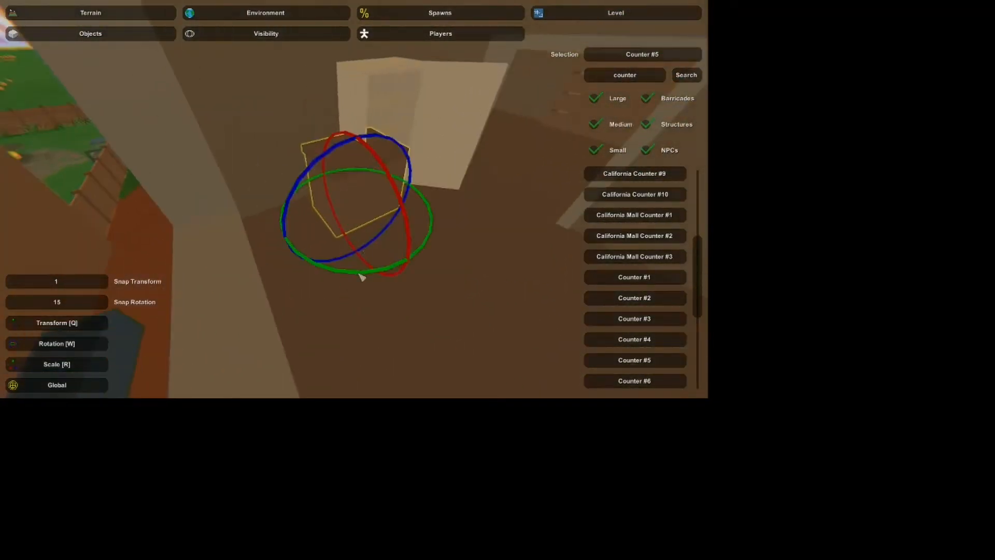
drag(361, 277, 257, 243)
Step: Filter barricades and structures out of the object list and delete the placed Counter #5
click(648, 100)
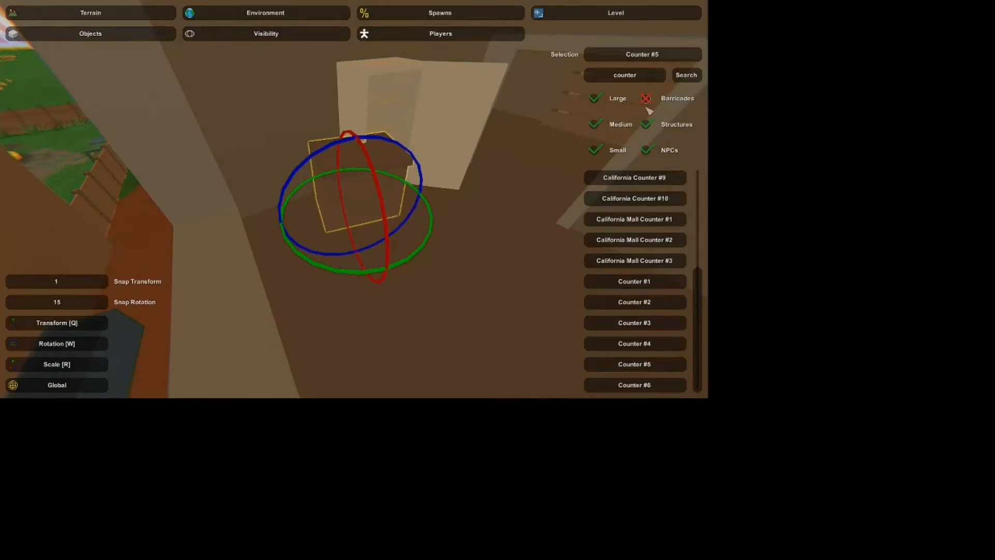
key(Delete)
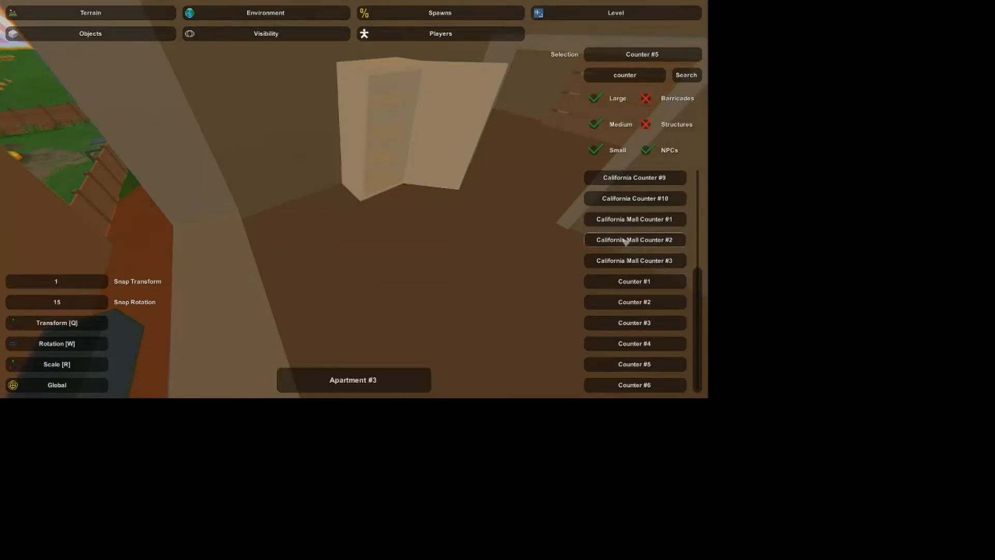
Step: Try Counter #4 in front of the fridge, then delete it
click(646, 348)
right_drag(357, 202, 357, 201)
key(e)
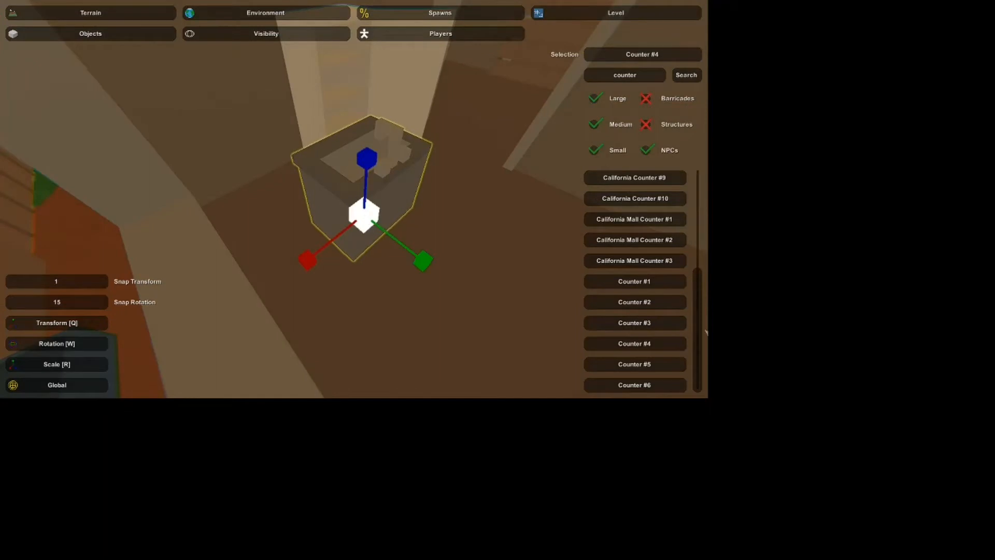
key(Delete)
Step: Place a counter on the floor near the fridge and rotate it into line with the walls
key(e)
key(w)
drag(389, 264, 285, 227)
right_drag(284, 226, 355, 202)
Step: Move the rotated counter into place beside the fridge and deselect it
key(q)
drag(305, 213, 304, 206)
key(w)
key(d)
right_drag(305, 207, 354, 199)
drag(316, 248, 330, 250)
key(a)
right_drag(330, 251, 354, 199)
key(d)
click(353, 201)
Step: Place Counter #1 near the fridge and rotate it about its vertical axis
key(s)
key(w)
key(w)
key(s)
click(198, 227)
key(s)
right_drag(198, 227, 354, 199)
key(w)
drag(346, 211, 435, 244)
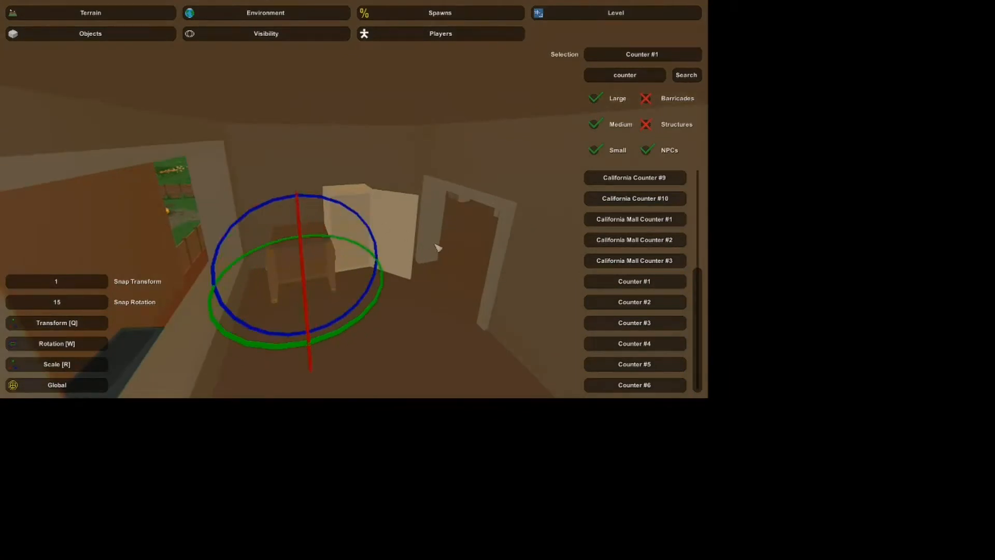
Step: Move Counter #1 towards the wall beside the fridge
key(q)
click(290, 218)
right_drag(266, 111, 354, 199)
key(w)
click(360, 209)
key(w)
key(w)
key(s)
Step: Raise Counter #1 above fridge height on the wall as an upper cabinet, then deselect it
drag(330, 73, 326, 55)
right_drag(326, 56, 354, 199)
key(w)
key(d)
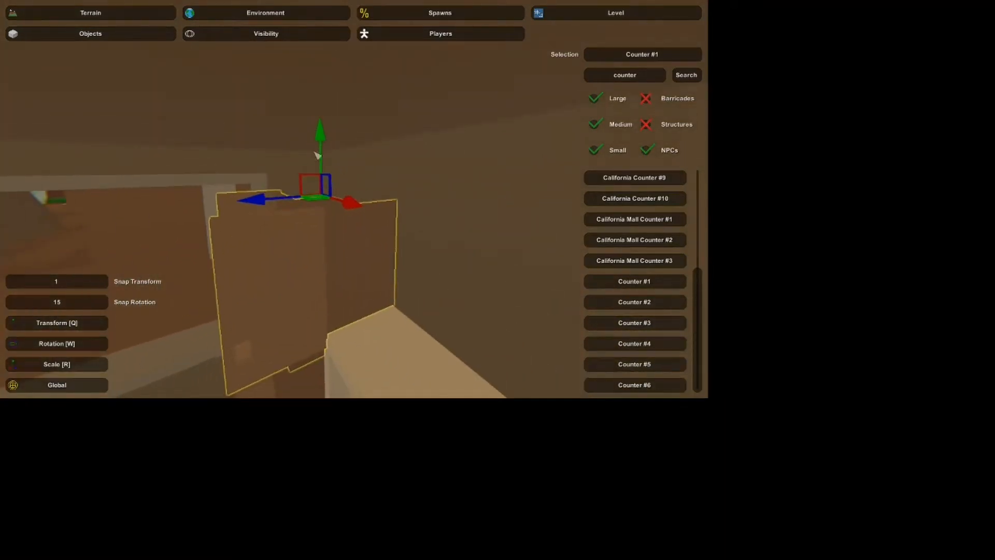
drag(322, 130, 315, 84)
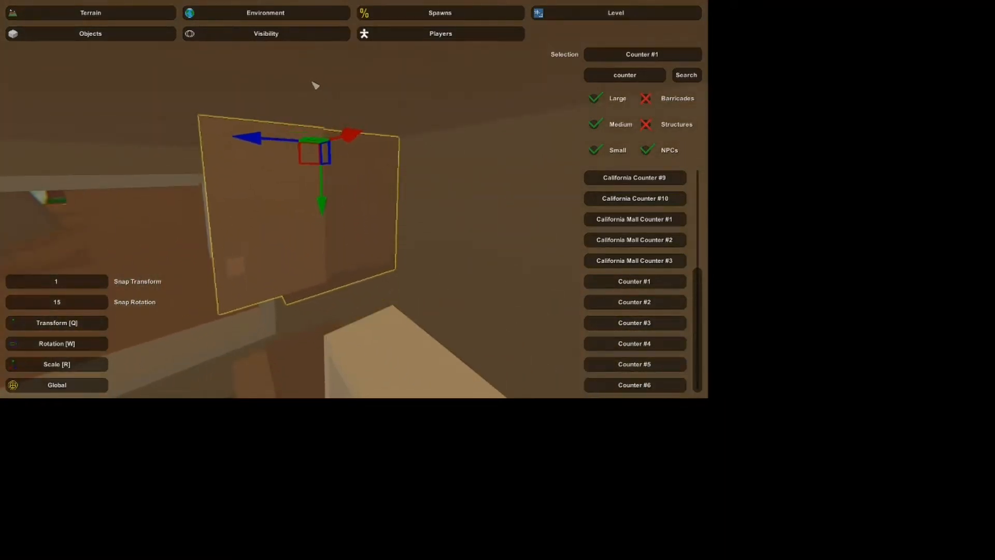
click(424, 199)
Step: Search the objects for "table" and place Table Wood #4 at the foot of the bed
key(s)
right_drag(424, 200, 356, 203)
key(w)
key(a)
key(s)
key(w)
key(w)
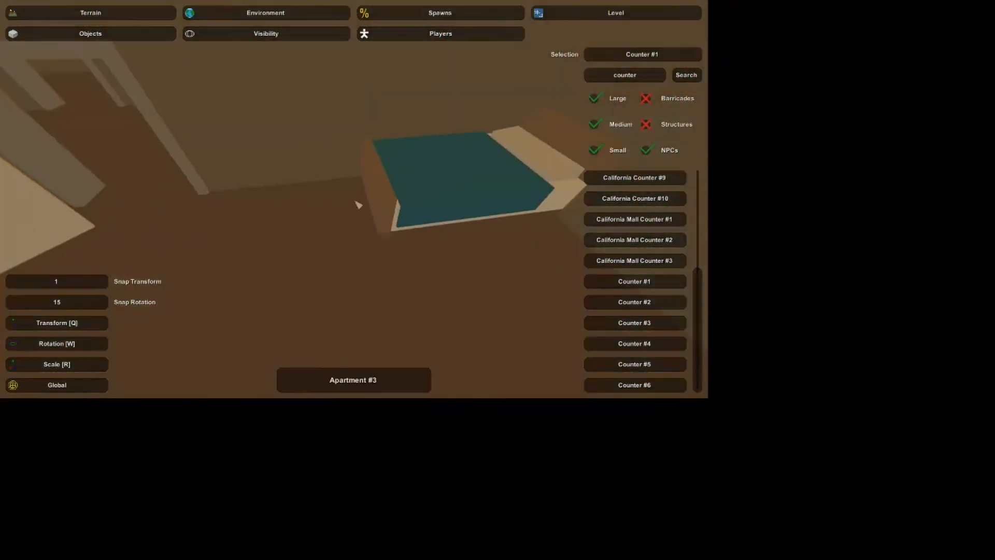
click(637, 73)
text(ya)
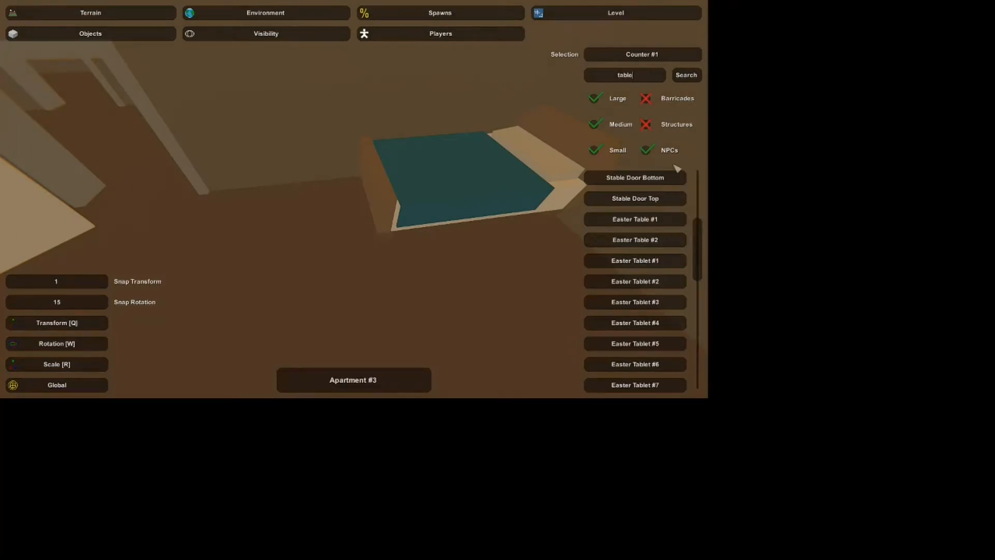
scroll(617, 225, down, 5)
scroll(645, 288, down, 5)
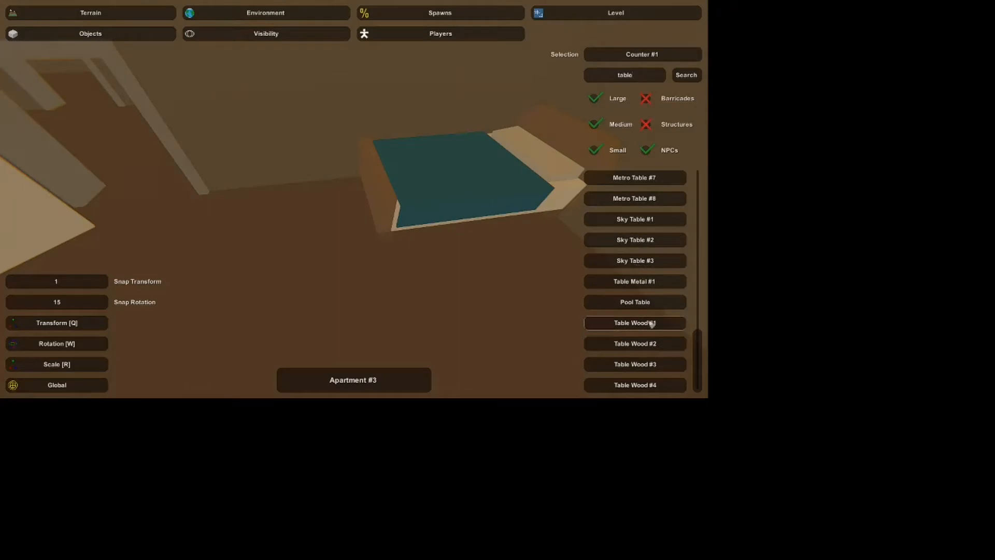
click(635, 385)
key(e)
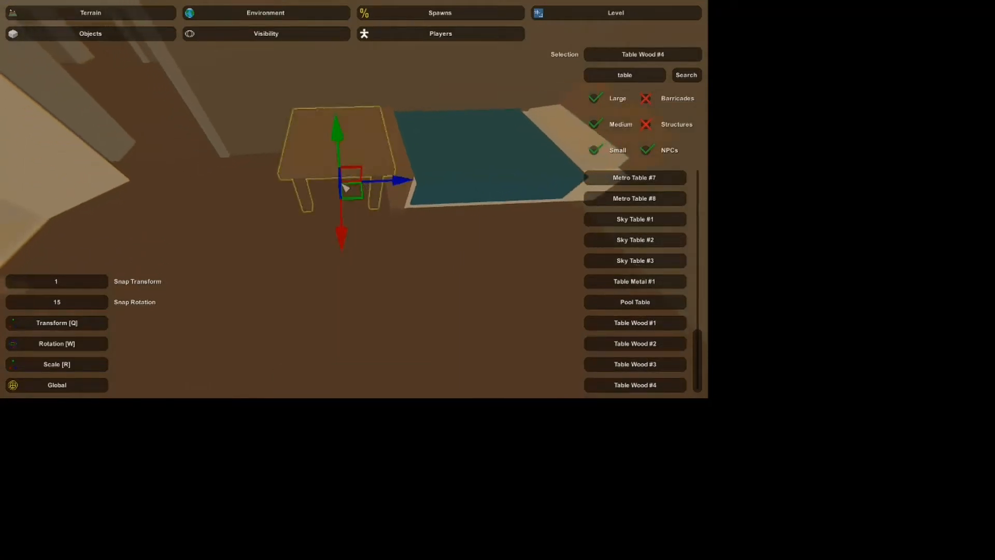
Step: Slide the wooden table into line with the foot of the bed along the wall, then deselect it
key(s)
mouse_move(356, 203)
right_down()
mouse_move(321, 221)
mouse_move(355, 203)
right_up()
drag(461, 258, 448, 258)
key(d)
right_drag(449, 258, 240, 241)
key(w)
key(s)
drag(415, 256, 402, 261)
key(a)
right_drag(402, 261, 361, 224)
key(w)
key(s)
key(d)
click(377, 270)
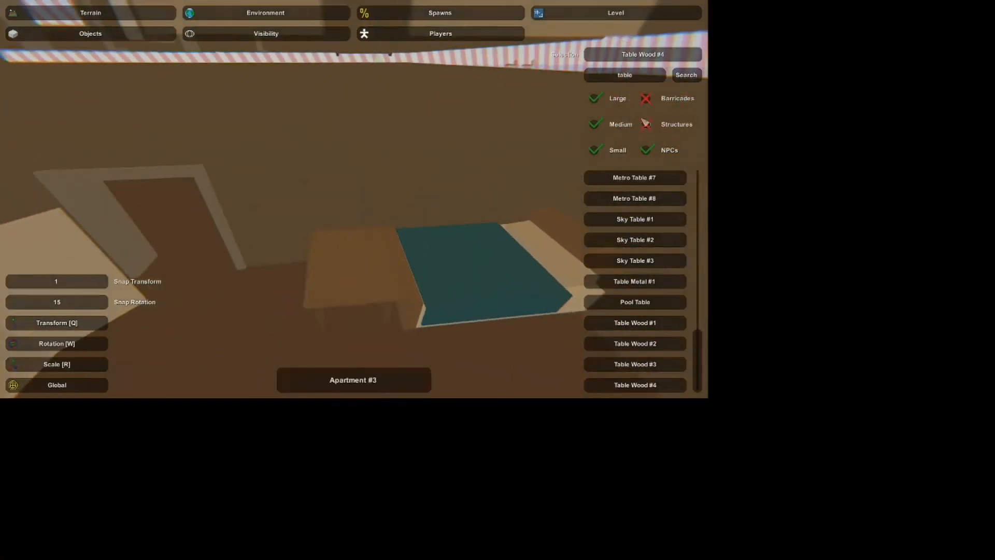
Step: Search the objects for "book" and place a Green Book on the wooden table
drag(651, 78, 512, 78)
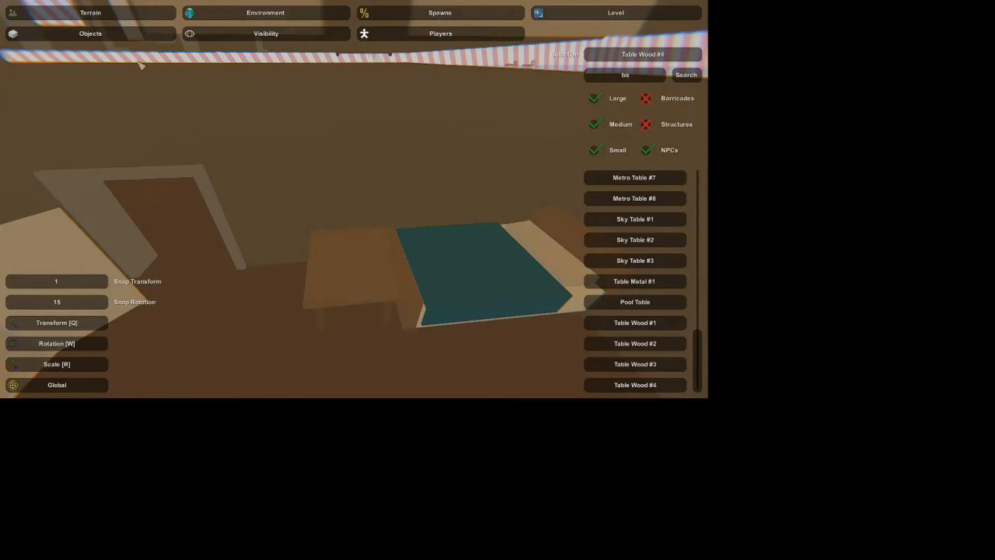
key(Return)
click(663, 217)
right_drag(512, 216, 357, 211)
key(w)
key(e)
Step: Rotate the green book at an angle and move it to the tabletop side away from the bed
key(w)
key(w)
drag(370, 211, 417, 228)
drag(410, 341, 436, 338)
key(q)
drag(377, 267, 254, 227)
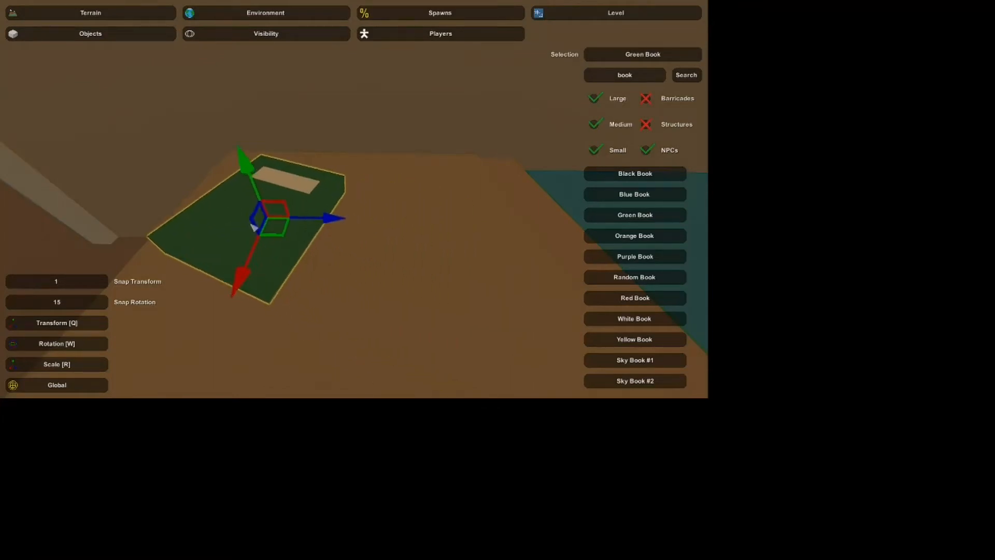
Step: Fine-tune the green book's height on the wooden table and deselect it
drag(242, 159, 225, 153)
click(296, 252)
key(s)
right_drag(297, 252, 278, 246)
key(w)
right_drag(354, 199, 417, 148)
key(s)
click(637, 75)
key(Return)
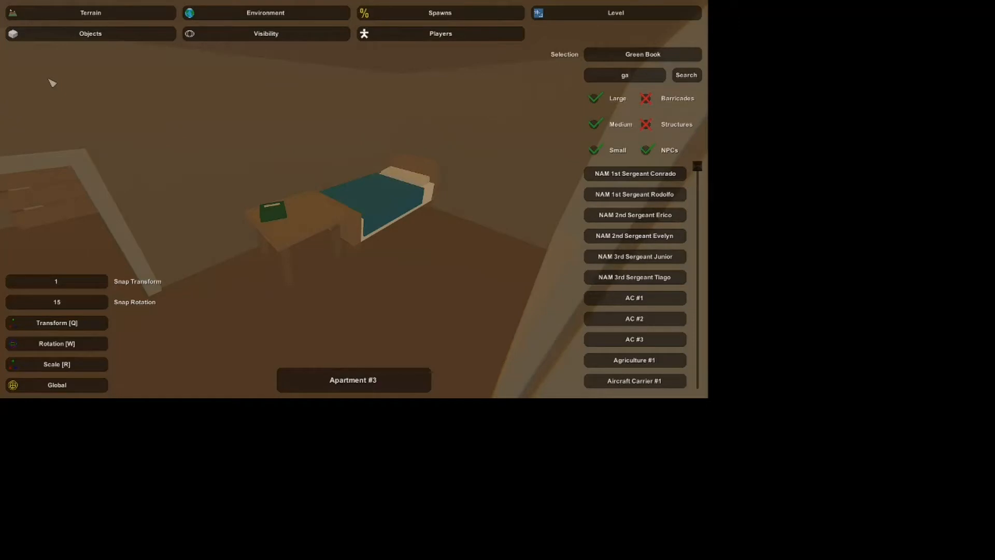
key(Return)
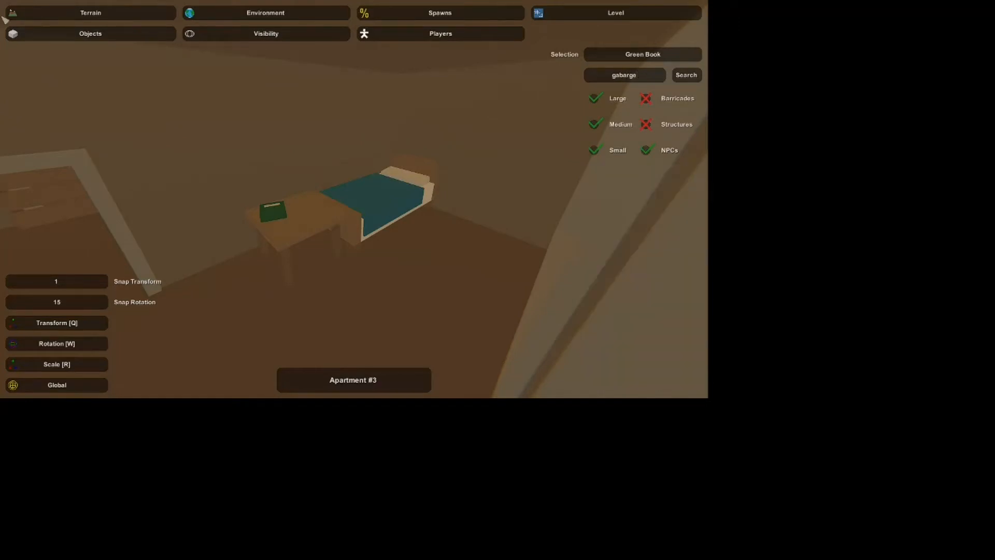
Step: Search the objects for "ward" and place Wardrobe #1 against the wall beside the head of the bed
key(Return)
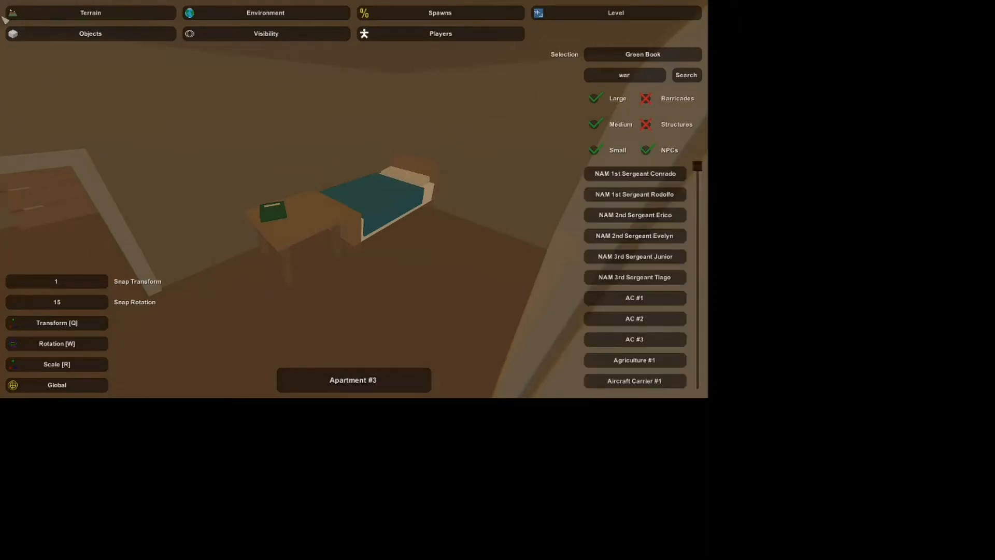
key(Return)
click(660, 322)
right_drag(658, 321, 700, 321)
key(w)
right_drag(354, 199, 498, 213)
key(e)
Step: Slide the wardrobe along the wall to fit between the bed and the window, then deselect it
key(q)
drag(404, 227, 411, 226)
mouse_move(411, 226)
right_down()
mouse_move(332, 228)
mouse_move(373, 253)
mouse_move(440, 243)
mouse_move(410, 228)
mouse_move(332, 228)
mouse_move(400, 228)
right_up()
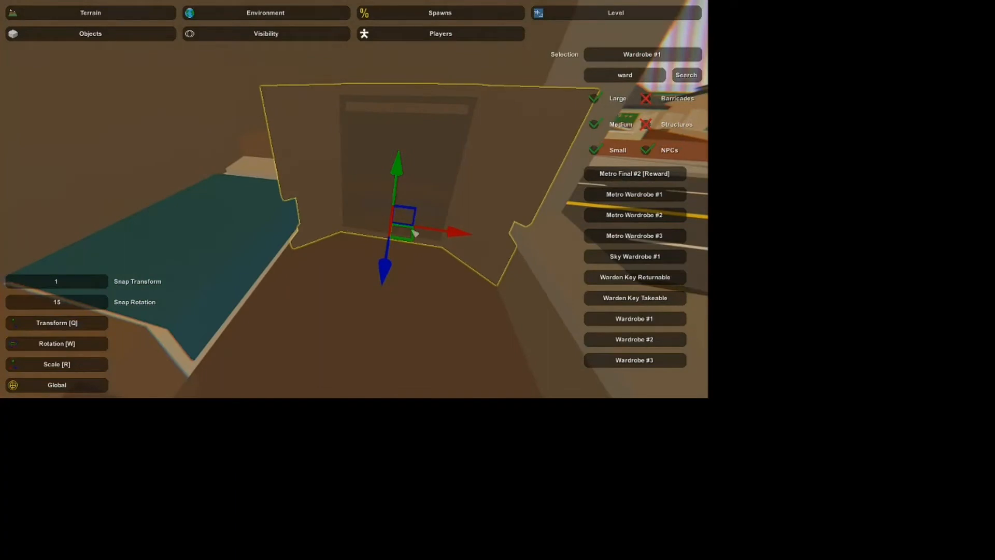
drag(471, 235, 473, 235)
right_drag(473, 236, 529, 249)
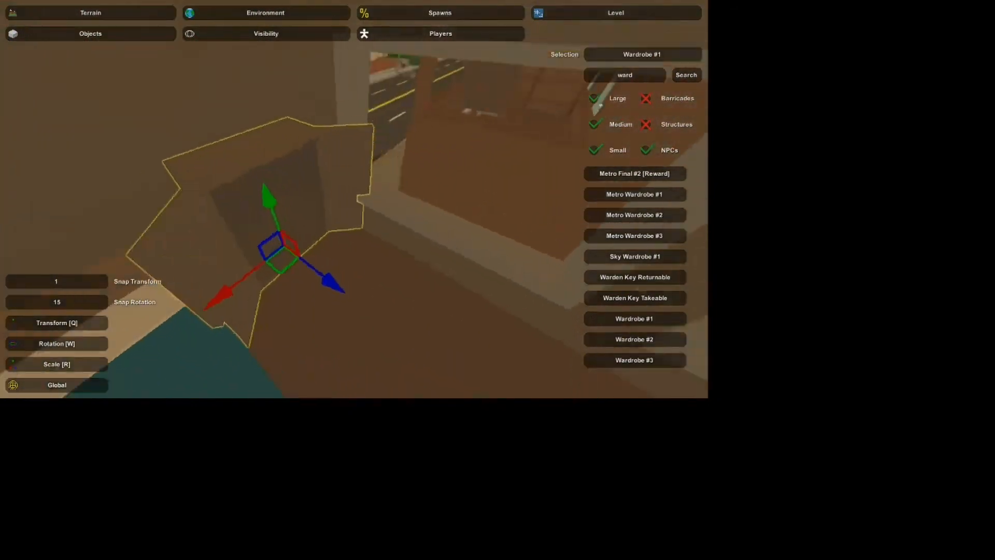
right_drag(354, 199, 306, 199)
click(329, 154)
right_drag(329, 154, 324, 140)
Step: Search the objects for "statue", place Statue #1 in front of the wardrobe and scale it down to a miniature
click(658, 78)
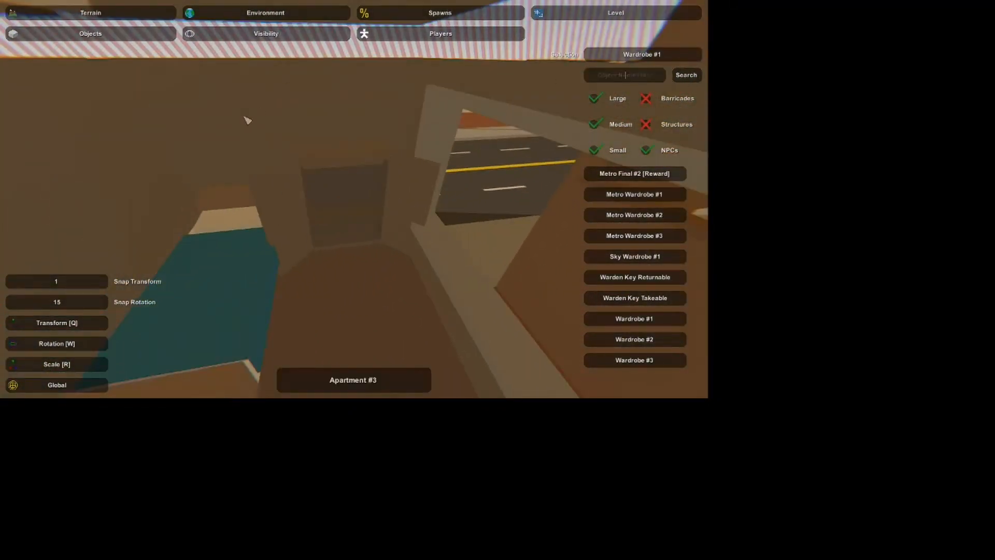
text(statue)
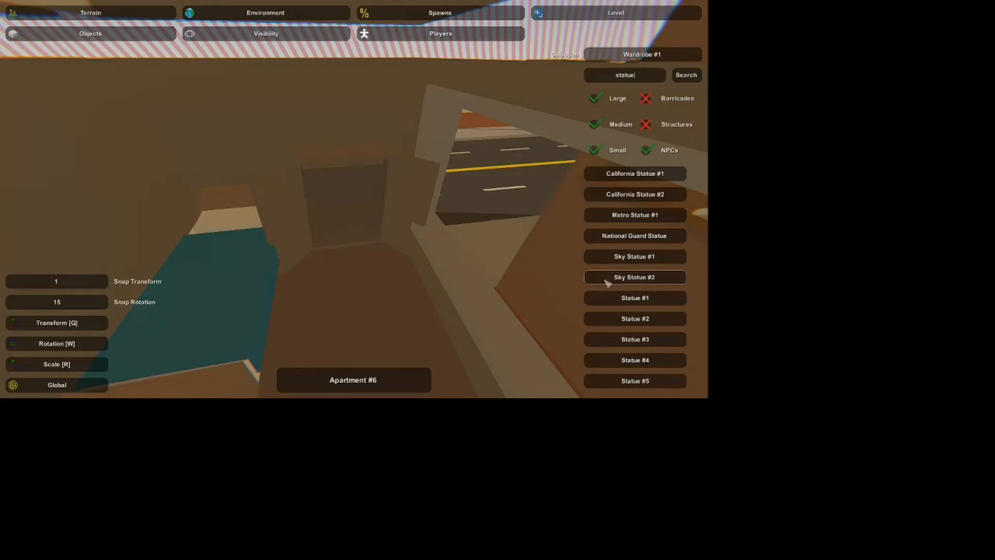
click(675, 298)
right_drag(502, 313, 495, 363)
key(e)
right_drag(354, 199, 354, 140)
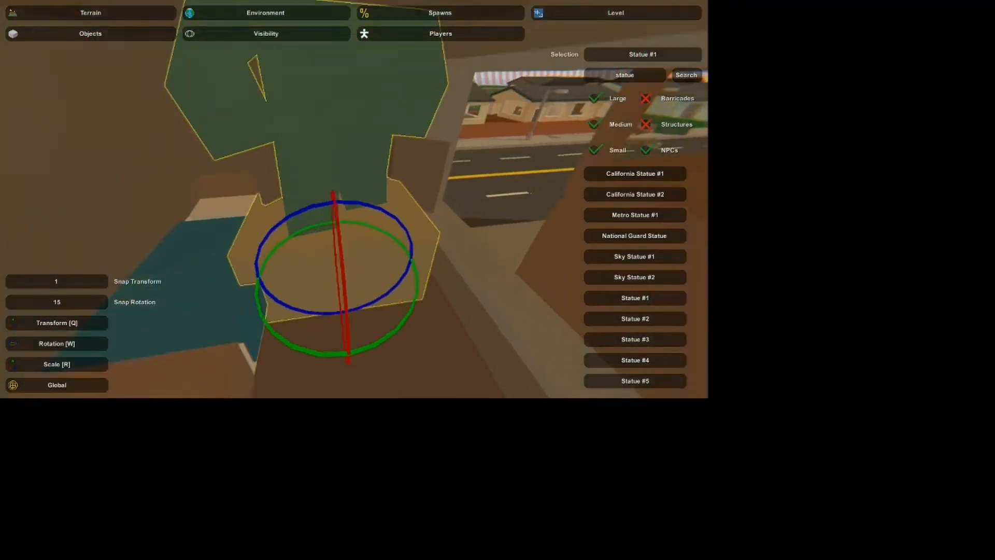
key(r)
drag(352, 261, 309, 262)
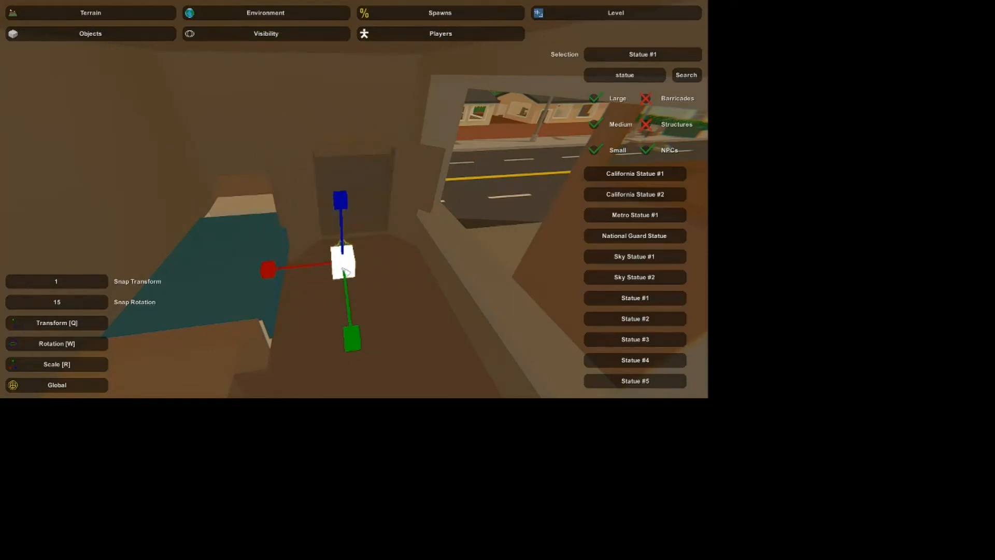
Step: Move the miniature statue onto the wardrobe shelf at the bed side, turn it to face the room and deselect it
key(w)
right_drag(332, 270, 353, 229)
key(e)
key(w)
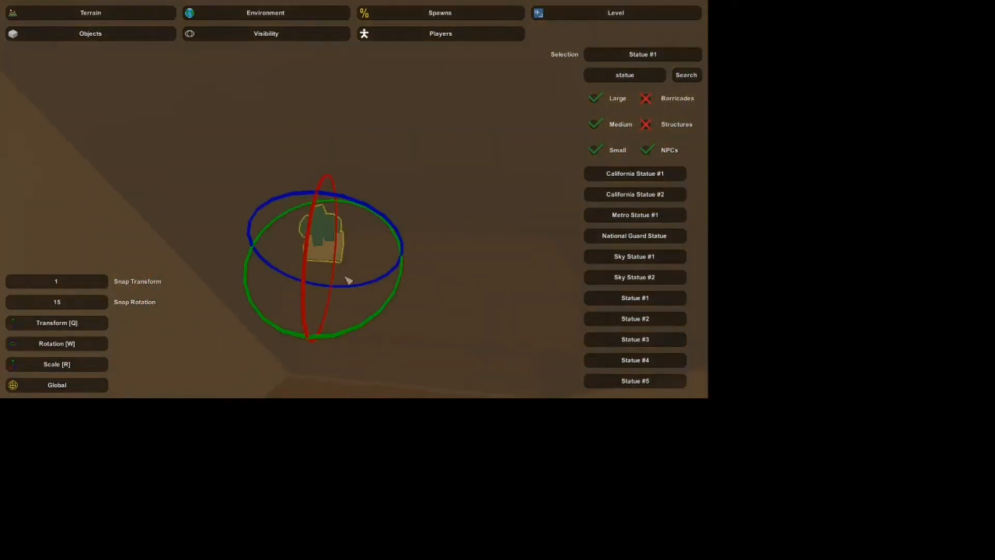
drag(363, 336, 279, 318)
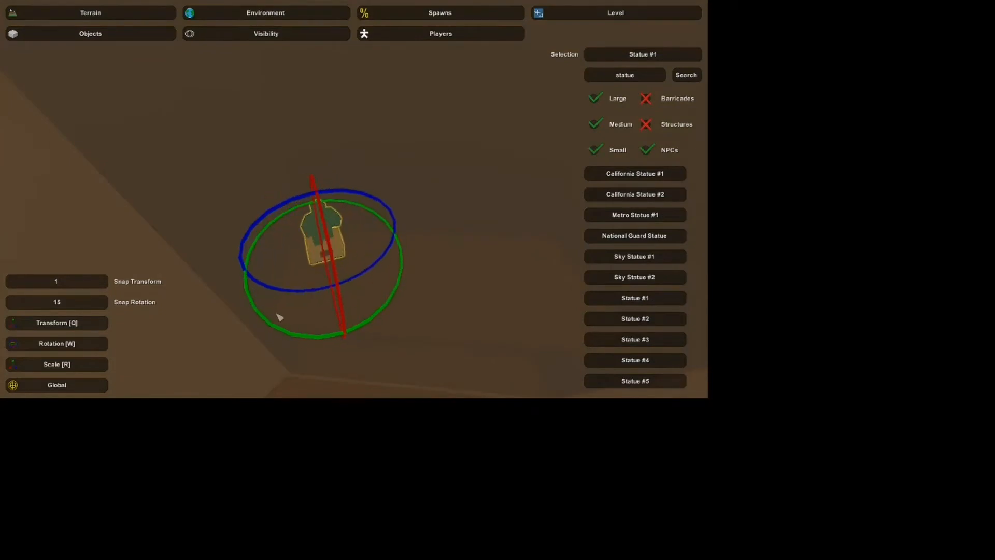
mouse_move(455, 283)
right_down()
mouse_move(461, 259)
mouse_move(466, 269)
mouse_move(446, 283)
right_up()
key(s)
key(w)
right_drag(382, 204, 358, 204)
key(s)
click(360, 204)
click(360, 204)
key(s)
Step: Search the objects for "book" and place a Black Book in the wardrobe on the window side of the statue
click(625, 74)
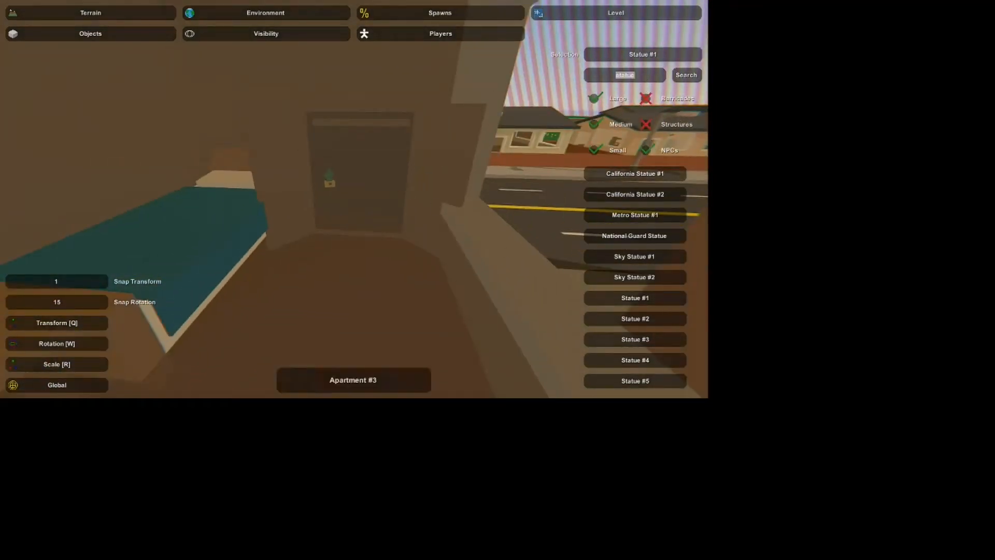
text(book)
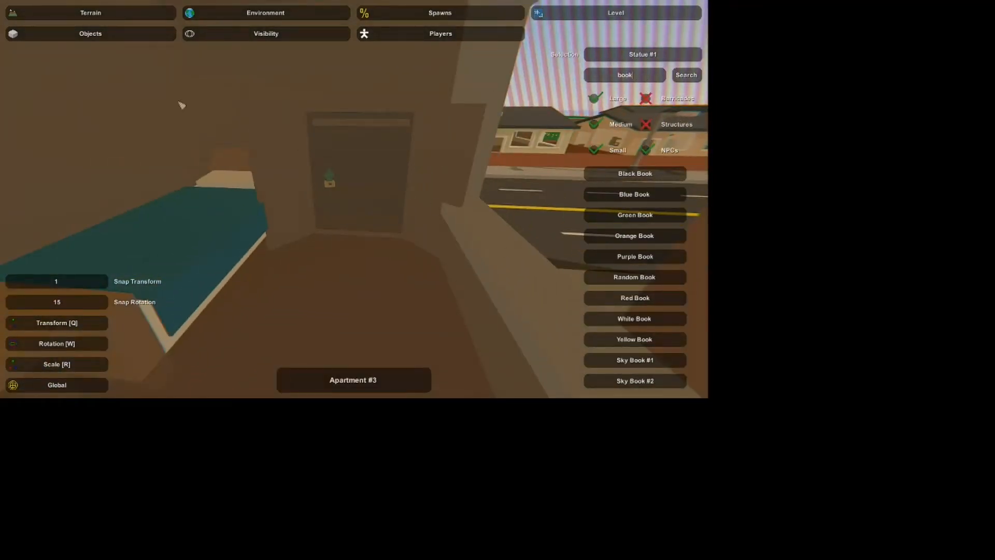
click(659, 180)
text(w)
right_drag(659, 180, 658, 180)
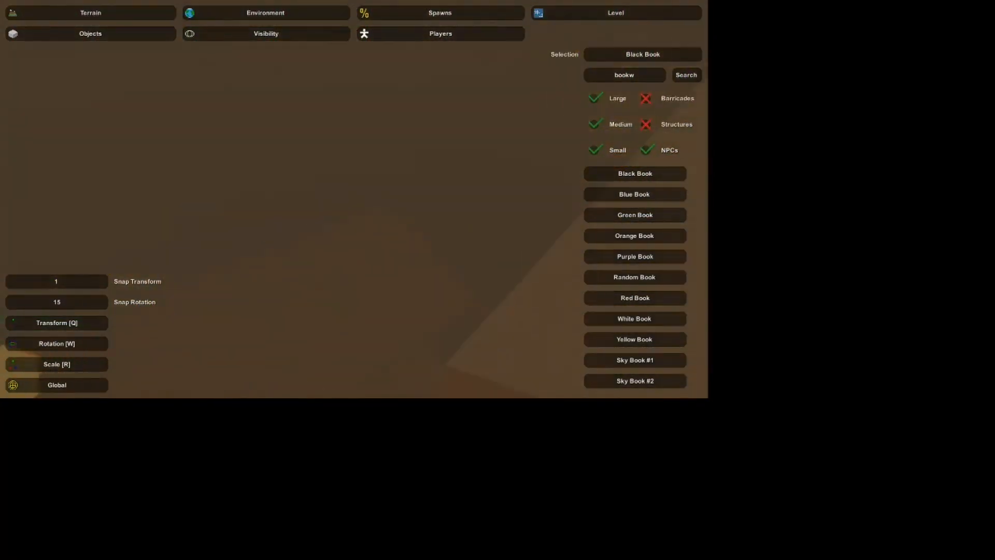
key(e)
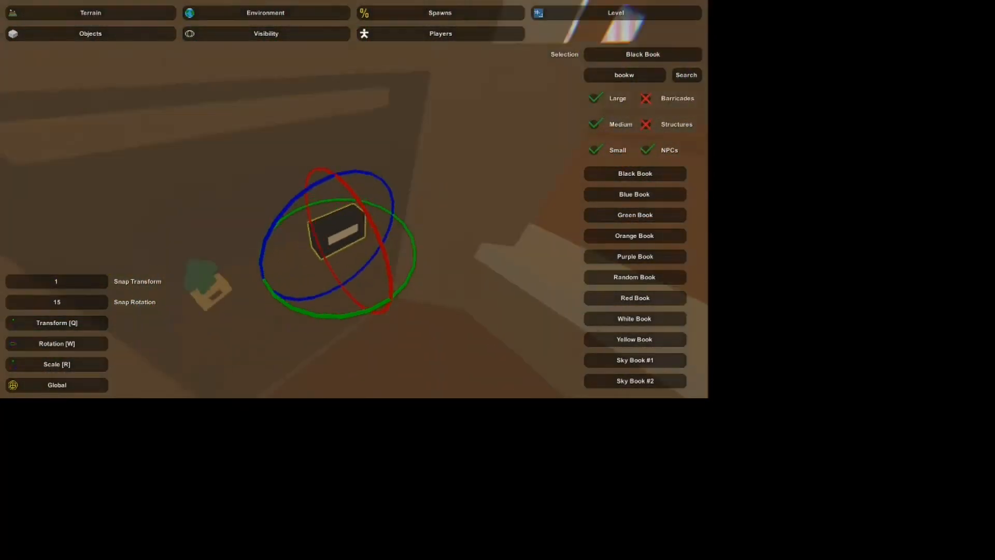
Step: Rotate the black book so it stands on edge with a slight tilt
drag(343, 305, 394, 303)
key(d)
right_drag(393, 303, 354, 199)
drag(358, 181, 367, 176)
key(q)
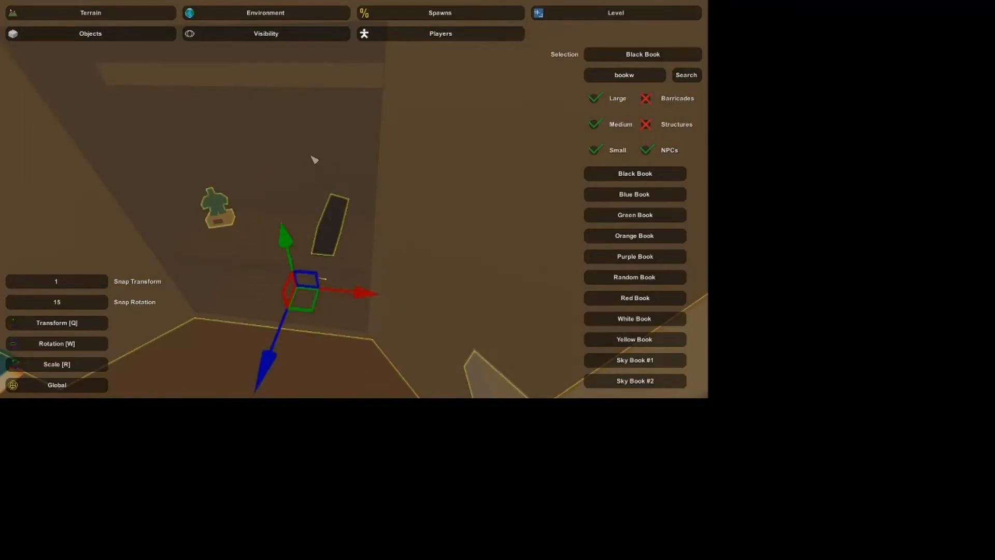
Step: Raise the black book and slide it against the wardrobe's window-side panel so it leans there, then deselect it
drag(329, 180, 322, 156)
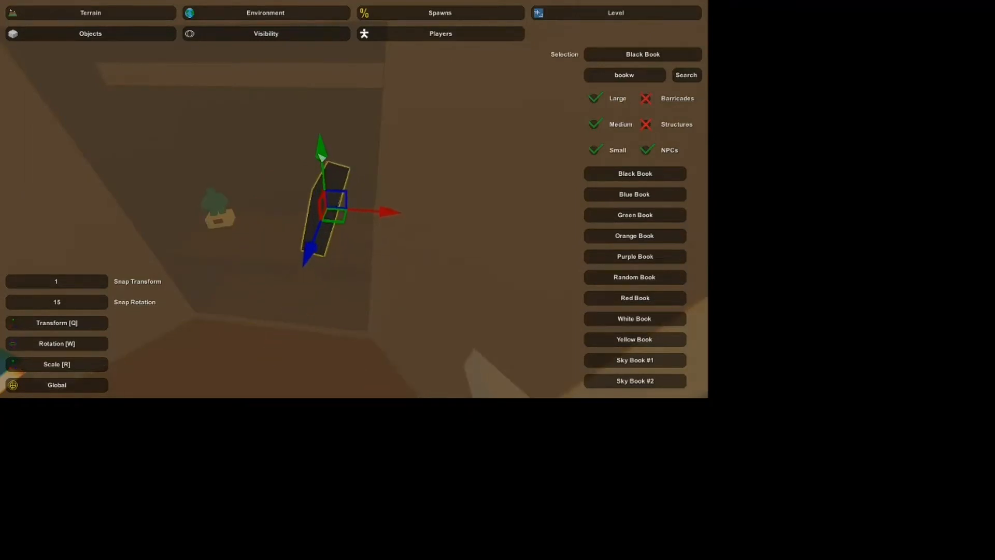
drag(388, 212, 415, 216)
right_drag(415, 216, 386, 202)
key(w)
click(502, 189)
key(s)
mouse_move(501, 189)
right_down()
mouse_move(519, 189)
mouse_move(508, 194)
right_up()
key(w)
Step: Search the objects for "plane", place Plane #5 on the floor before the wardrobe and scale it down to toy size
click(639, 80)
drag(636, 79, 3, 10)
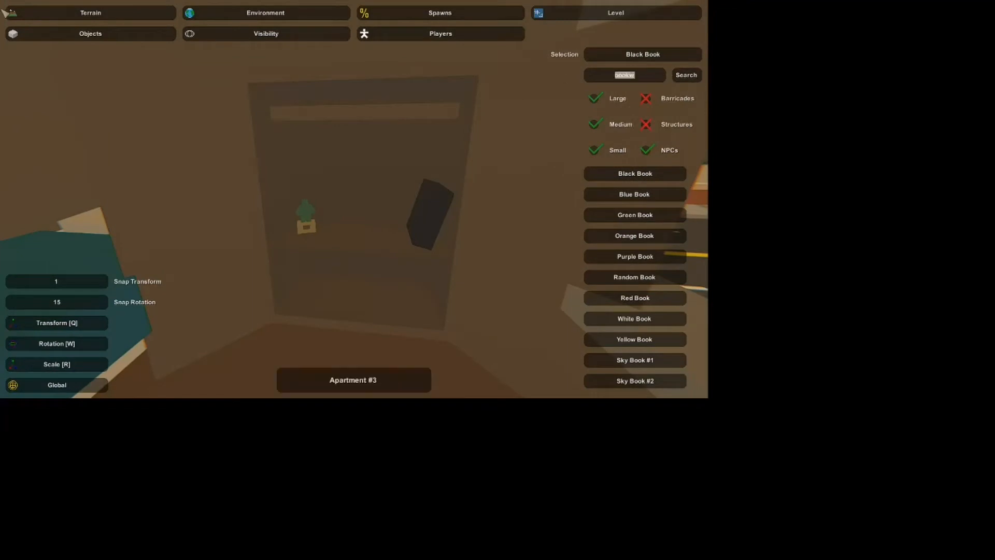
key(Return)
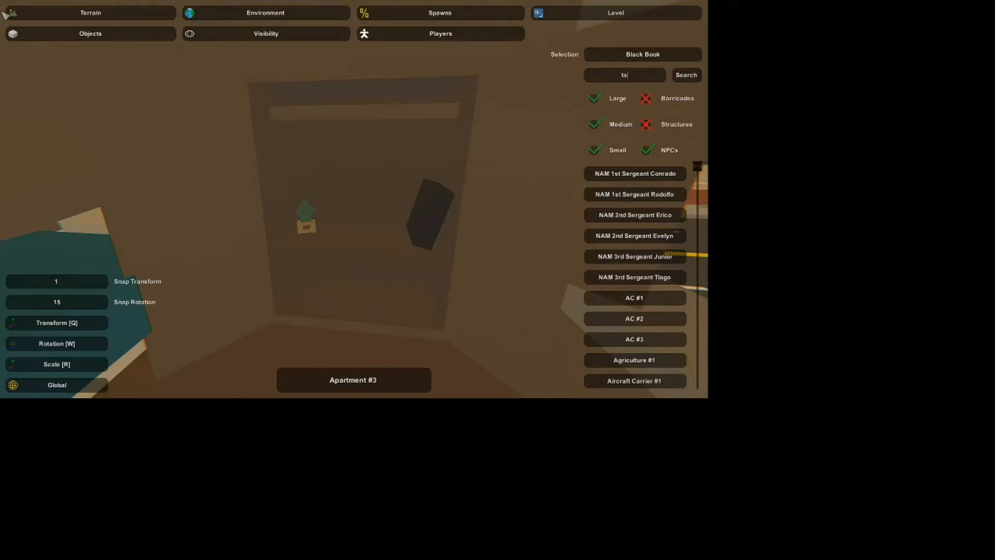
text(plane)
key(Return)
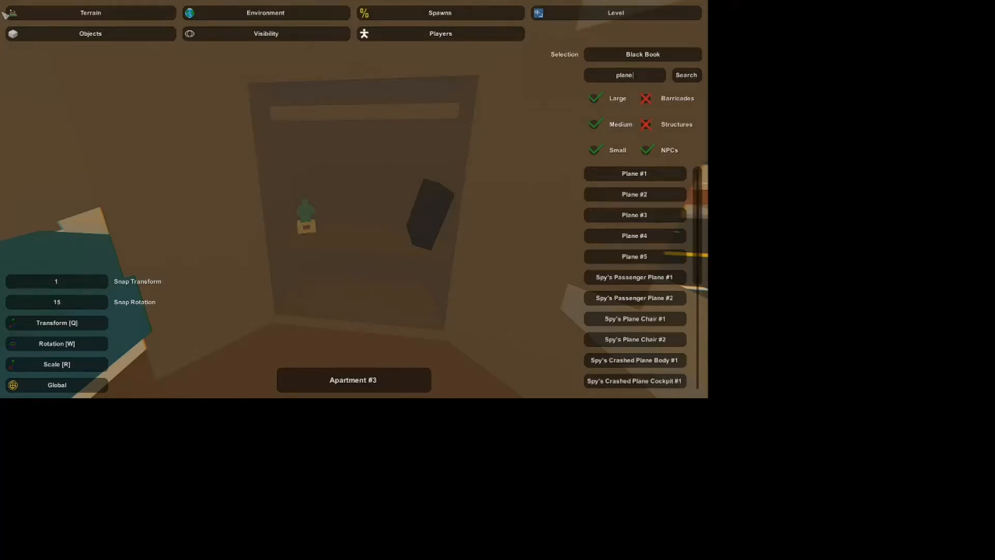
click(637, 257)
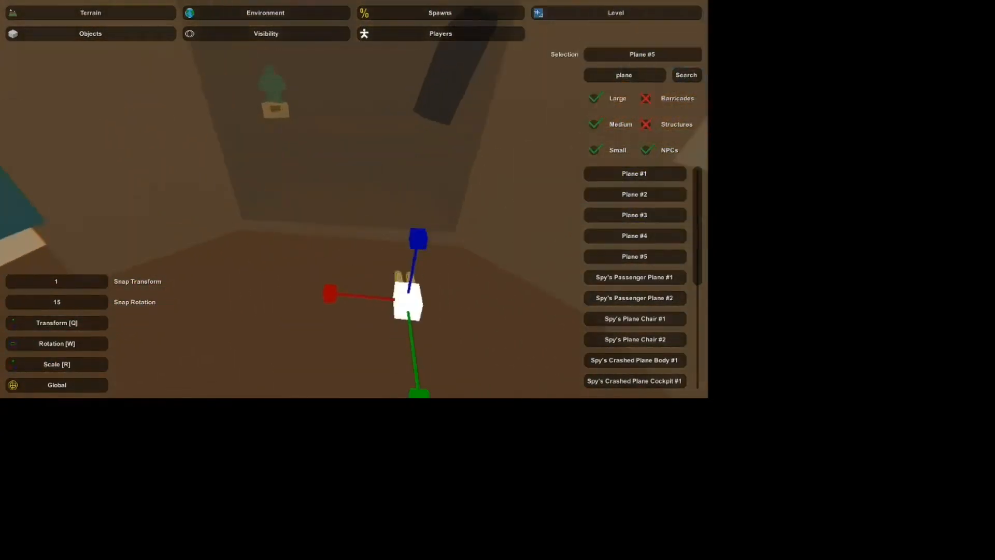
Step: Position the toy plane on the wardrobe shelf between the statue and the black book, then deselect it
key(w)
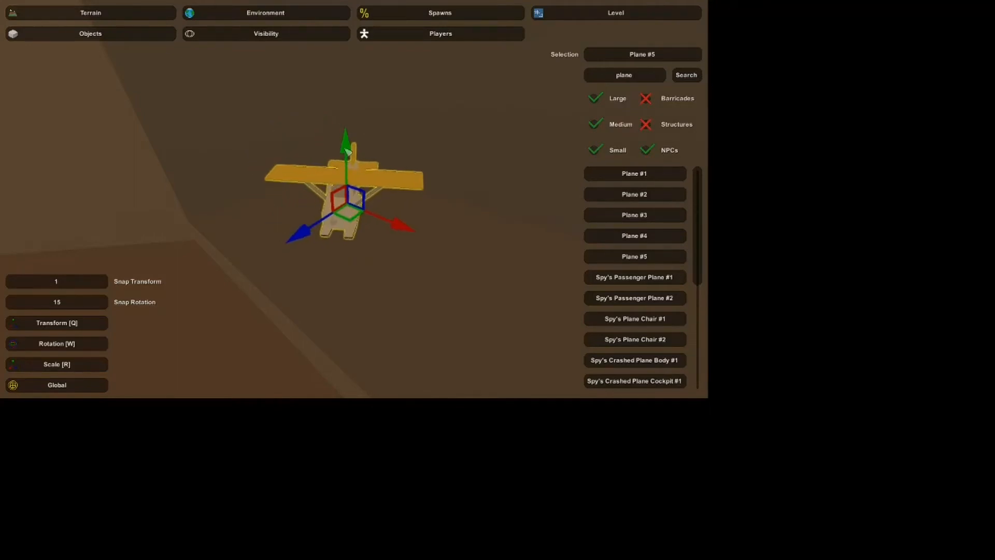
right_drag(357, 155, 357, 155)
click(312, 222)
right_drag(312, 222, 341, 164)
key(e)
key(w)
key(q)
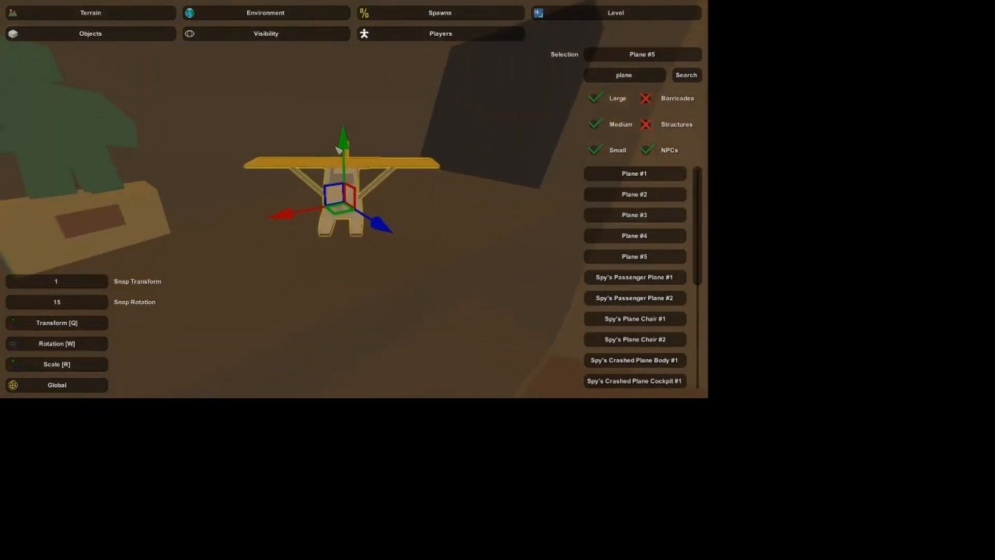
click(379, 157)
key(s)
right_drag(379, 158, 354, 199)
Step: Search the objects for "radio" and place Radio #1 on the wooden table beside the green book
drag(627, 79, 559, 71)
key(BackSpace)
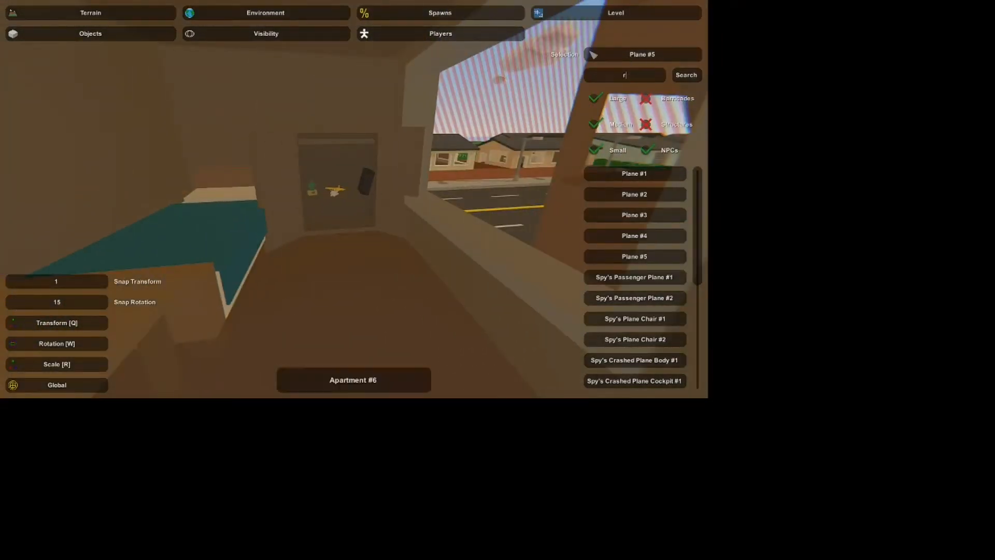
key(Return)
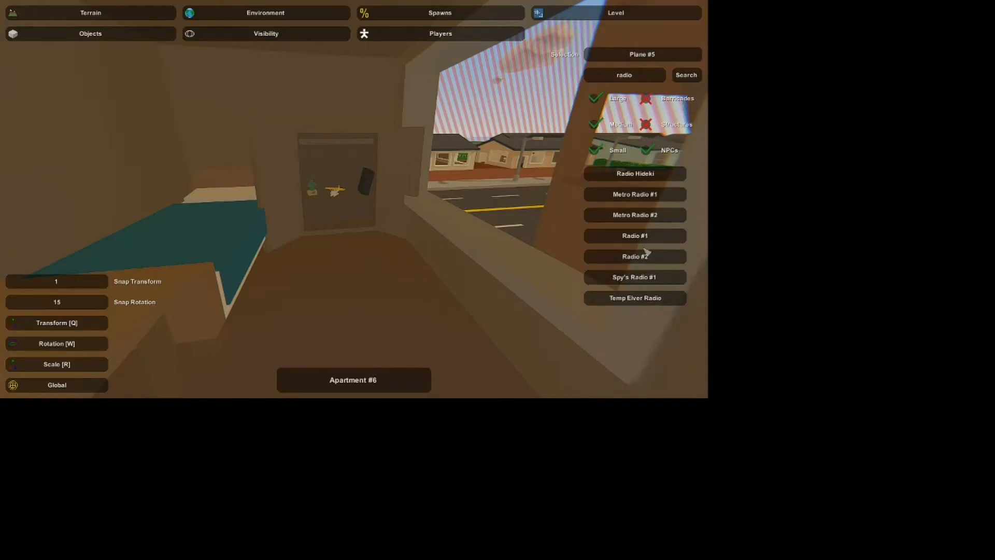
click(635, 235)
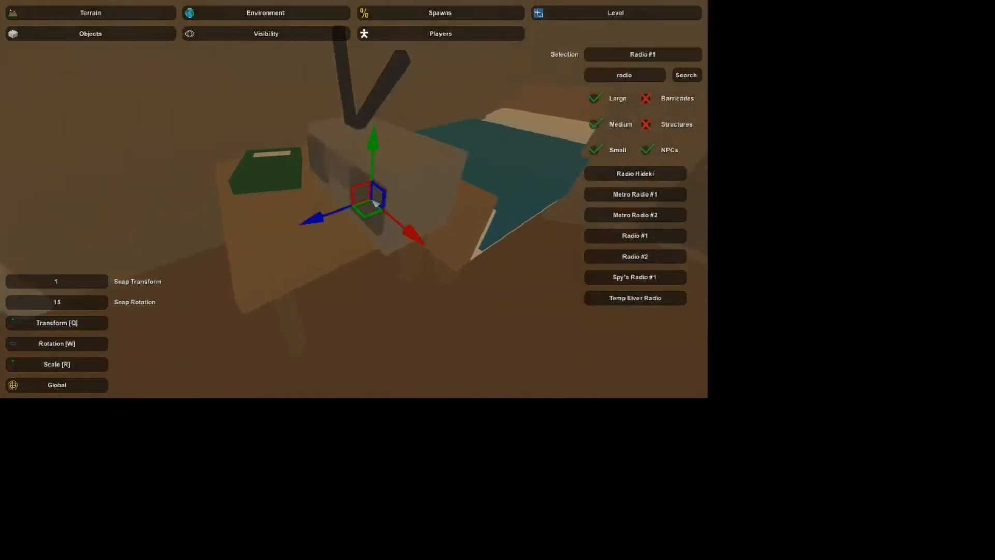
key(w)
right_drag(408, 257, 354, 201)
key(w)
key(e)
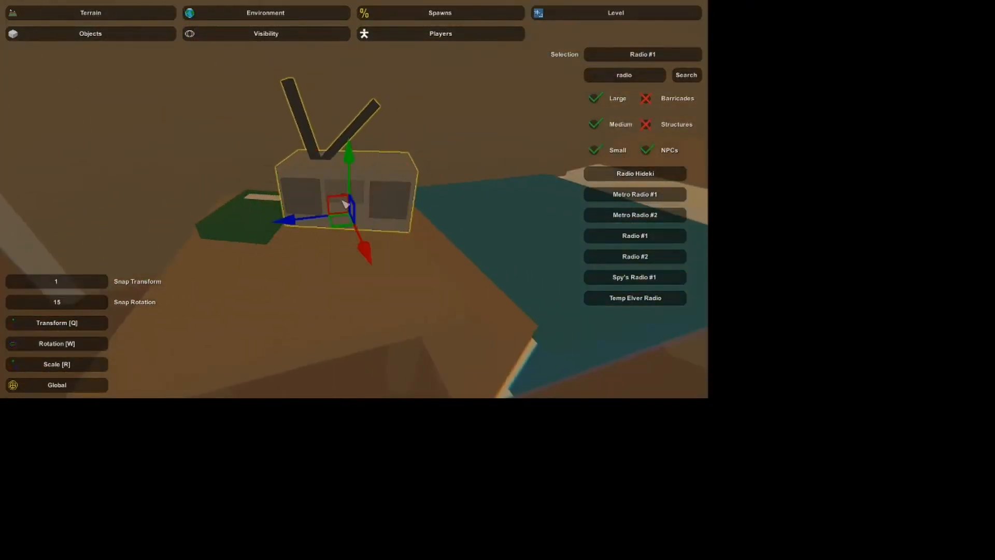
Step: Rotate the radio at an angle and adjust its position on the table between the green book and the bed
key(w)
drag(411, 299, 379, 314)
key(q)
right_drag(379, 314, 417, 227)
click(434, 236)
click(438, 233)
click(437, 236)
click(441, 232)
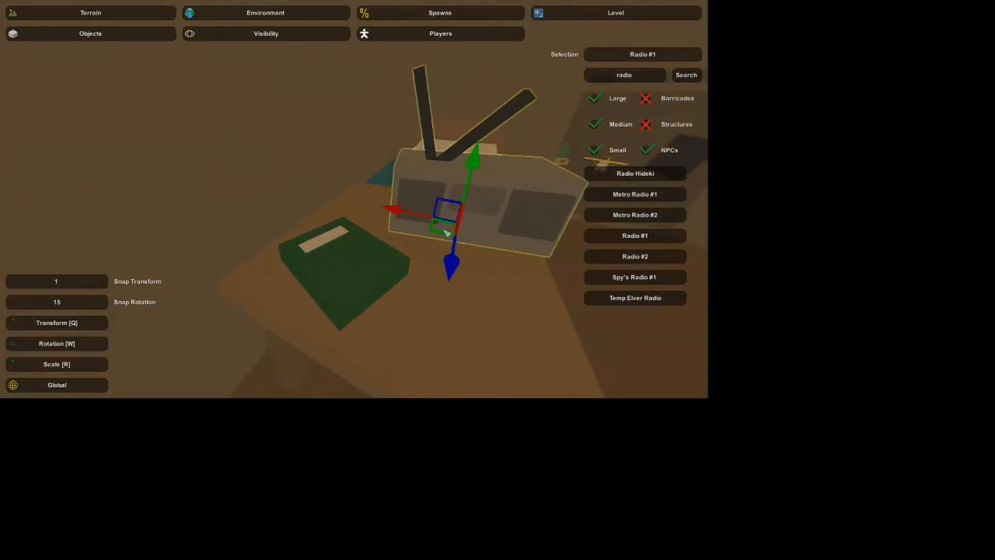
click(428, 234)
Step: Inspect the apartment building from outside and through its furnished interior rooms
right_drag(428, 234, 497, 218)
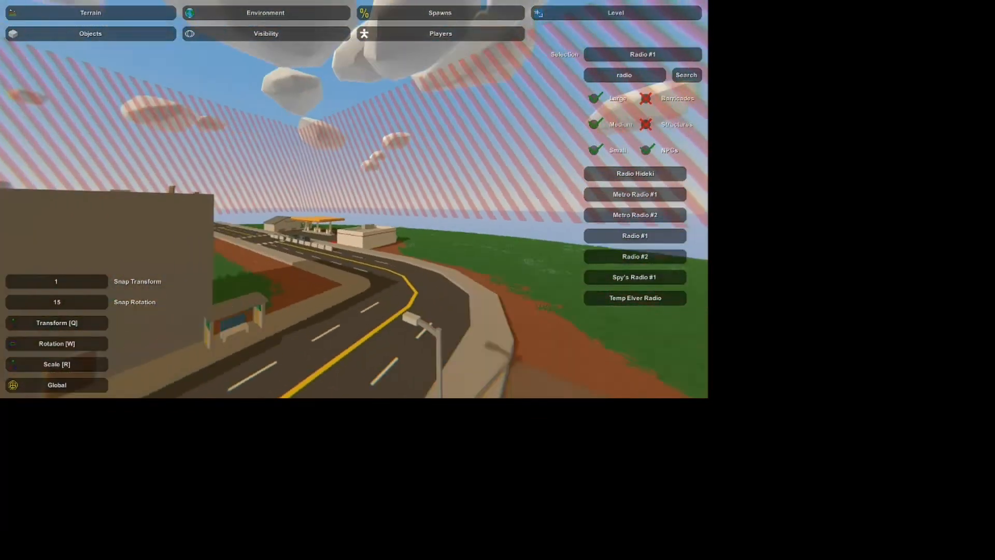
key(w)
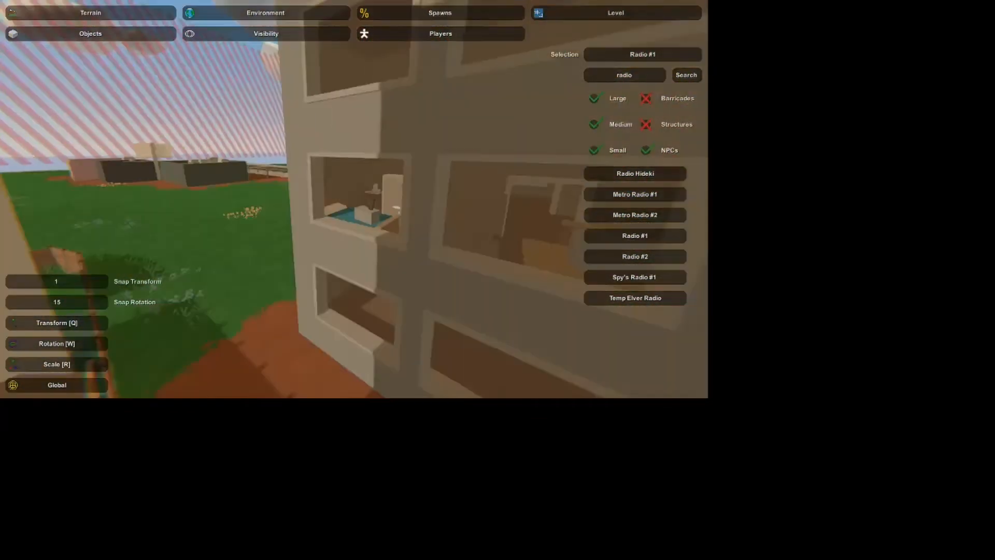
key(w)
key(s)
key(w)
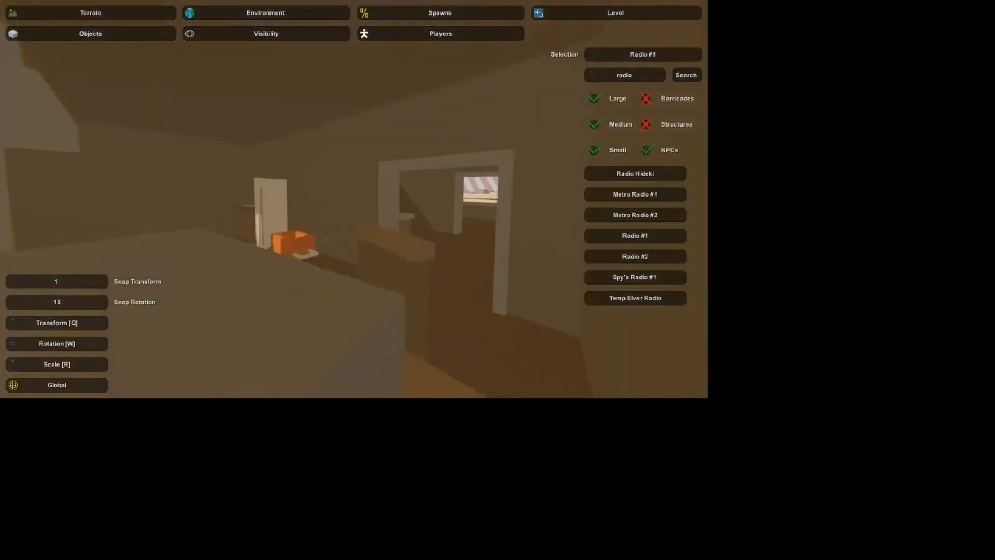
key(w)
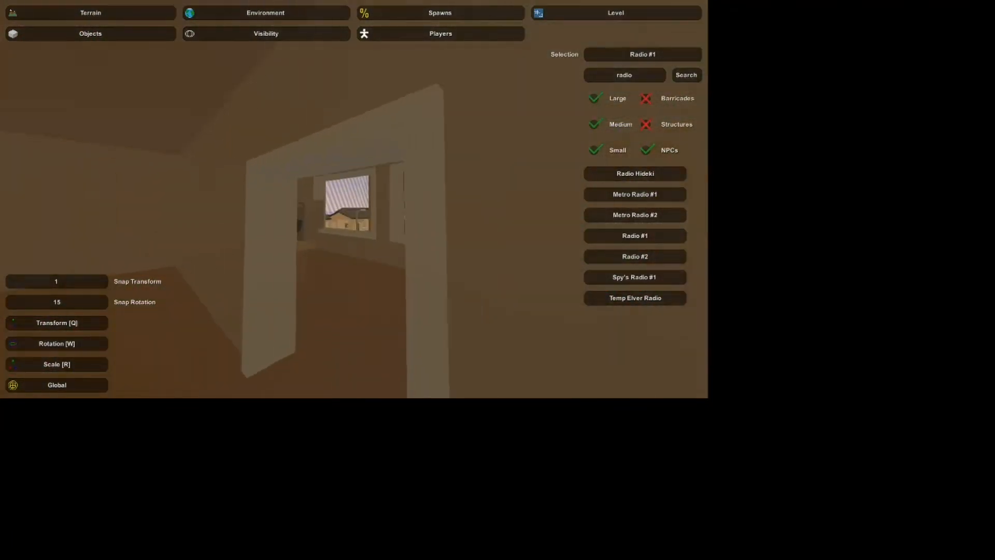
key(w)
key(s)
Step: Delete the radio from the wooden table
click(356, 203)
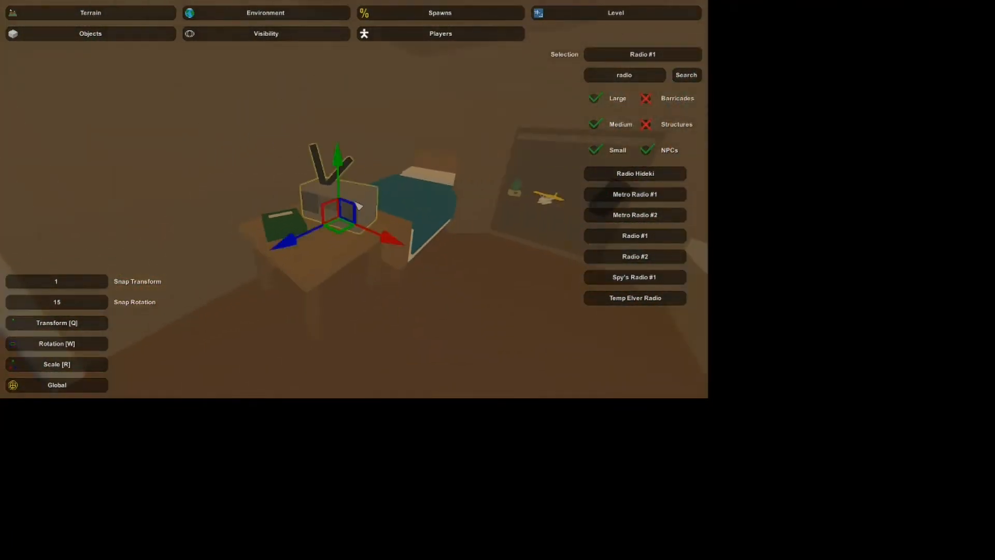
key(Delete)
Step: Search the objects for "tele" to find the available televisions
click(635, 77)
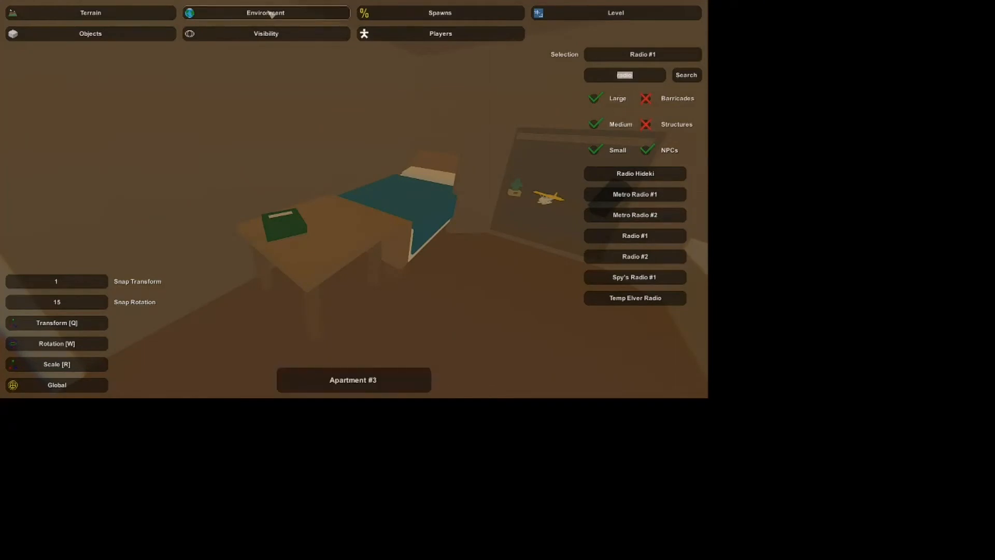
key(Return)
scroll(668, 296, down, 5)
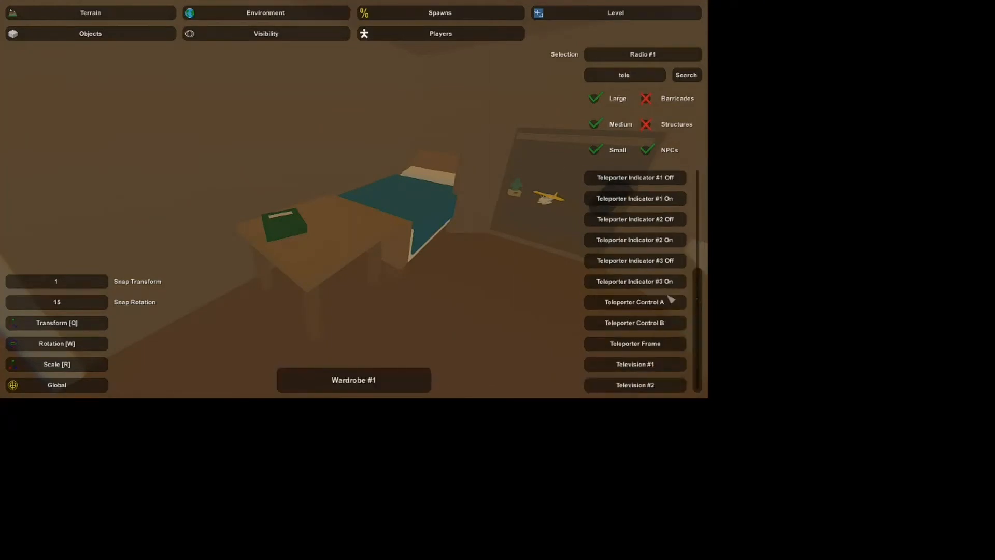
right_drag(420, 314, 354, 199)
key(e)
key(s)
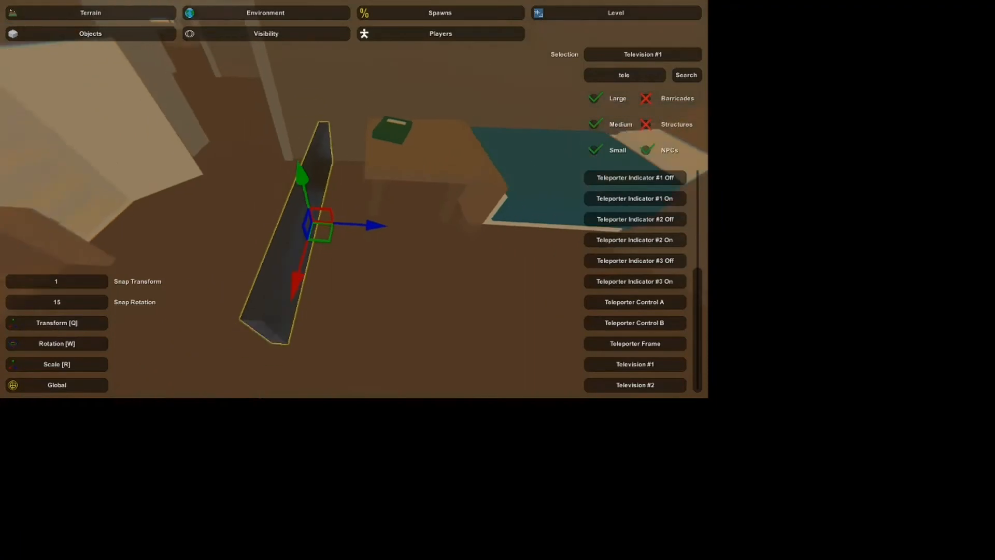
key(Delete)
Step: Place Television #2 on the floor, turn its screen toward the beds and position it by the end of the wooden table
click(652, 389)
key(e)
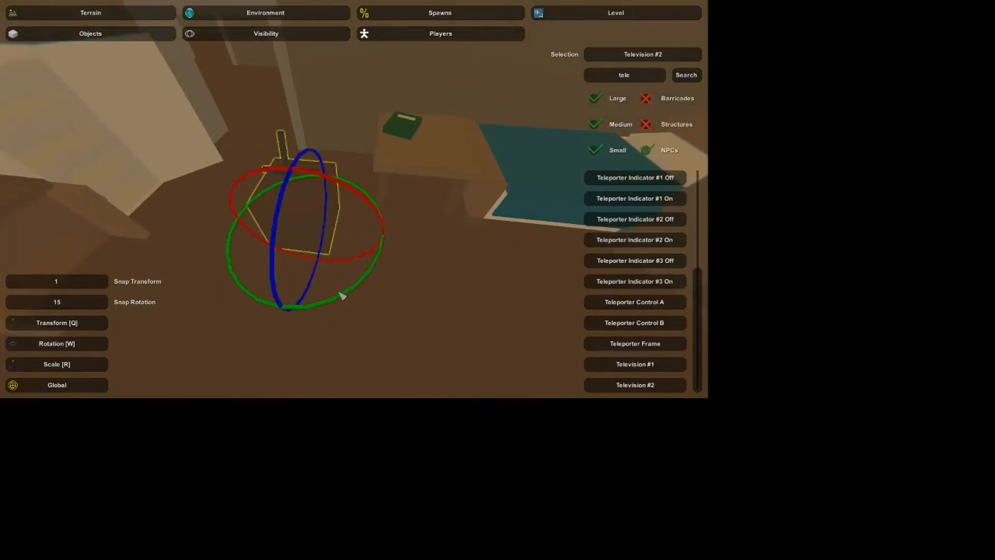
key(q)
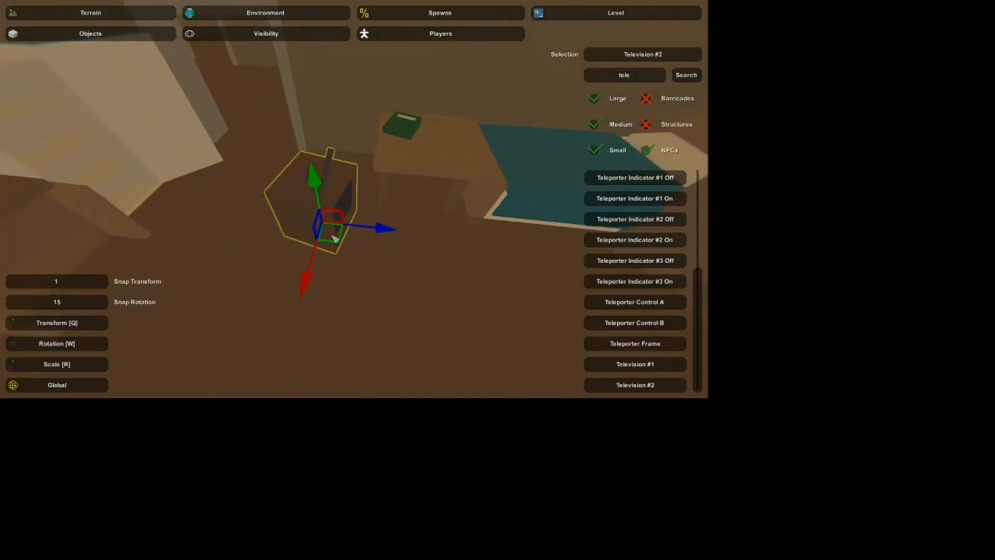
key(d)
right_drag(378, 250, 359, 204)
drag(359, 204, 363, 229)
click(362, 229)
key(s)
right_drag(362, 228, 354, 199)
Step: Search the objects for "bed" and place Bed #5 on the floor in front of the television
key(Return)
scroll(682, 221, down, 2)
scroll(672, 208, up, 6)
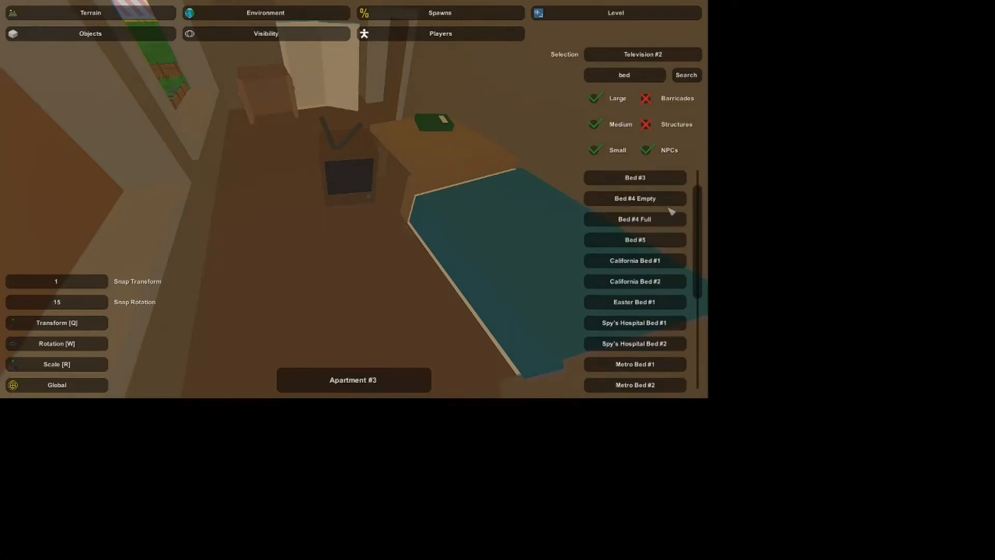
click(647, 244)
right_drag(565, 241, 354, 199)
key(e)
key(w)
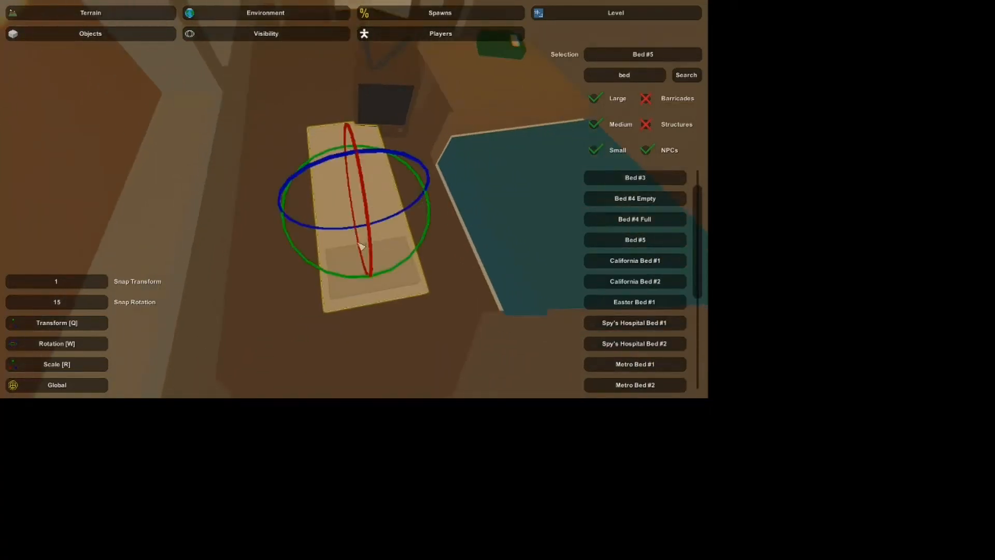
Step: Rotate Bed #5 and move it along the floor against the window wall, opposite the teal bed
drag(361, 244, 388, 272)
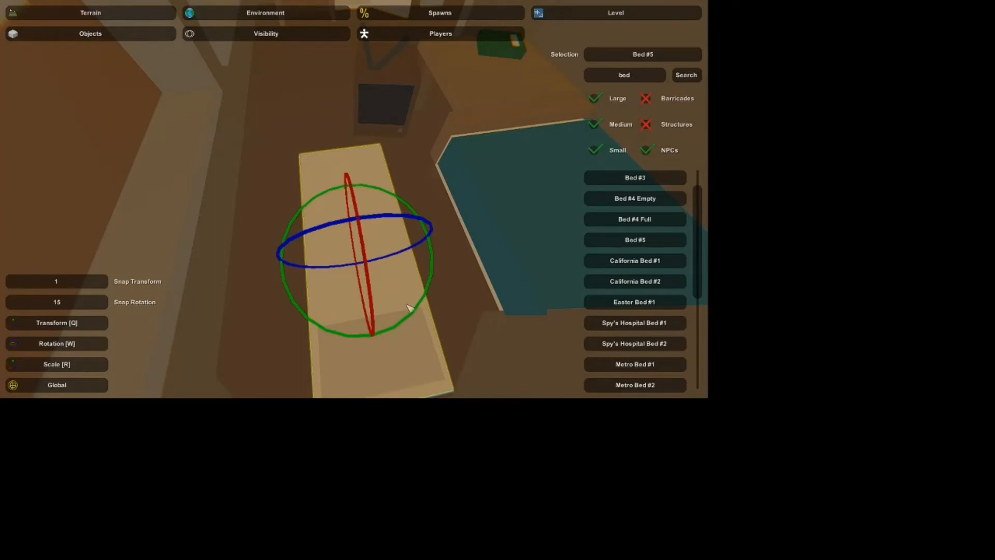
drag(415, 317, 334, 255)
key(q)
click(336, 174)
right_drag(336, 174, 331, 98)
key(s)
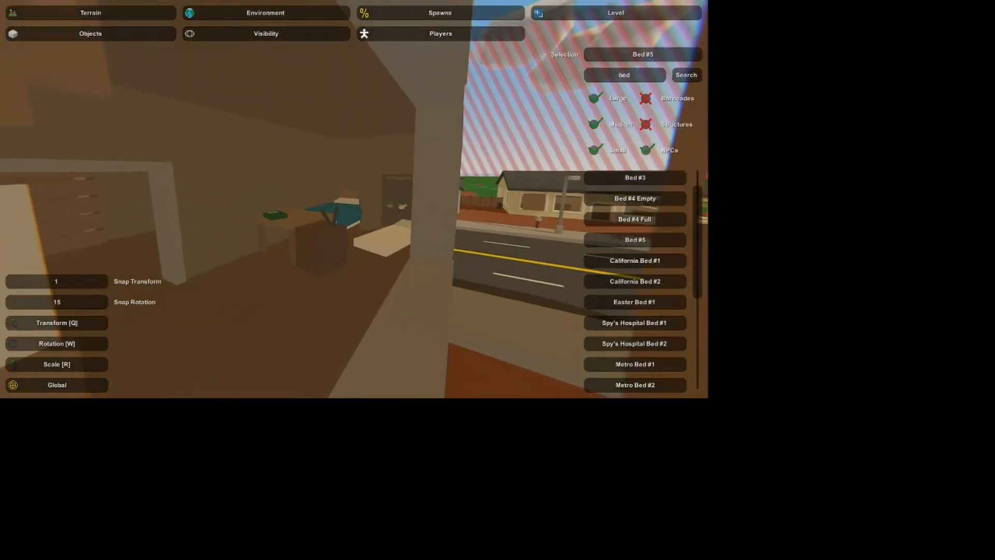
Step: Search the objects for "candle" and place Candle #1 on the floor near the table and doorway
right_drag(354, 199, 353, 207)
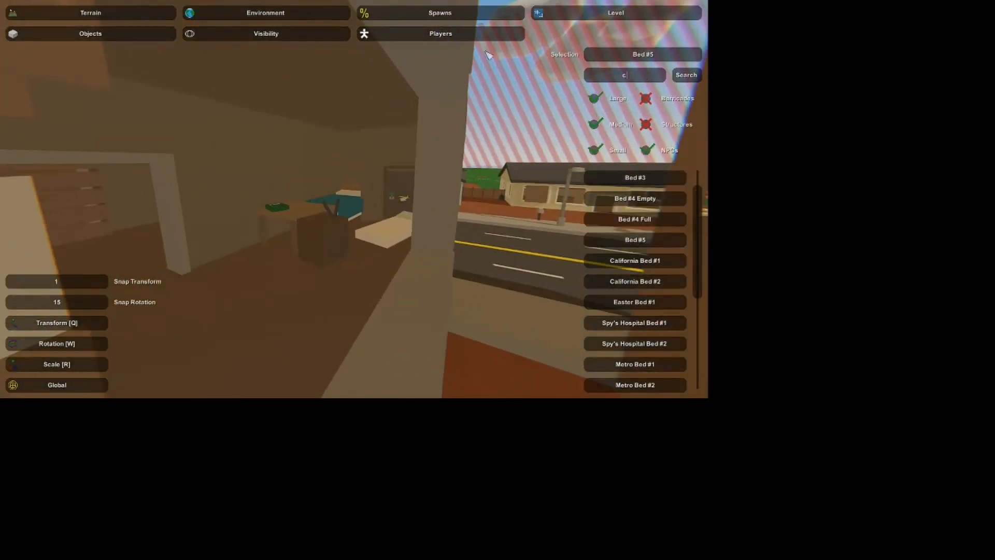
text(el)
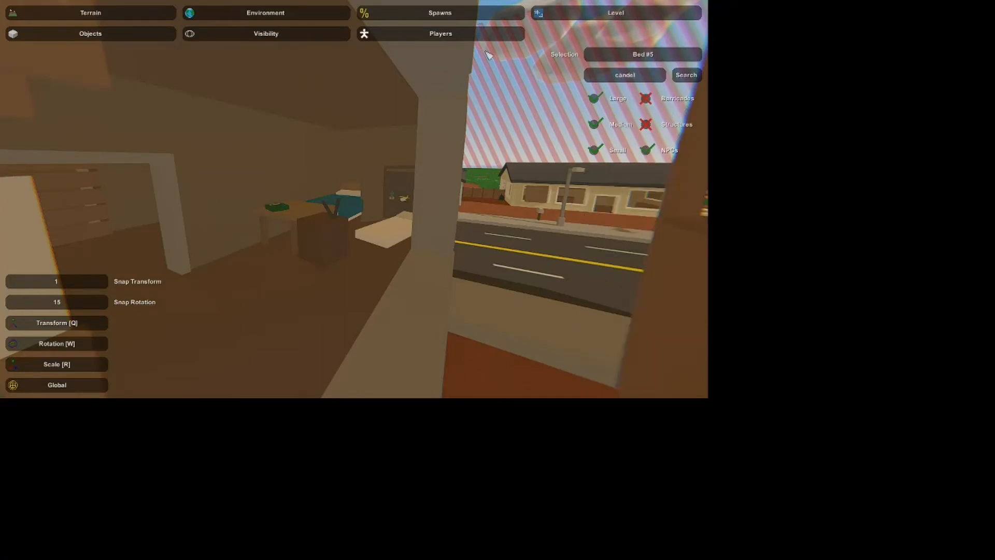
key(Return)
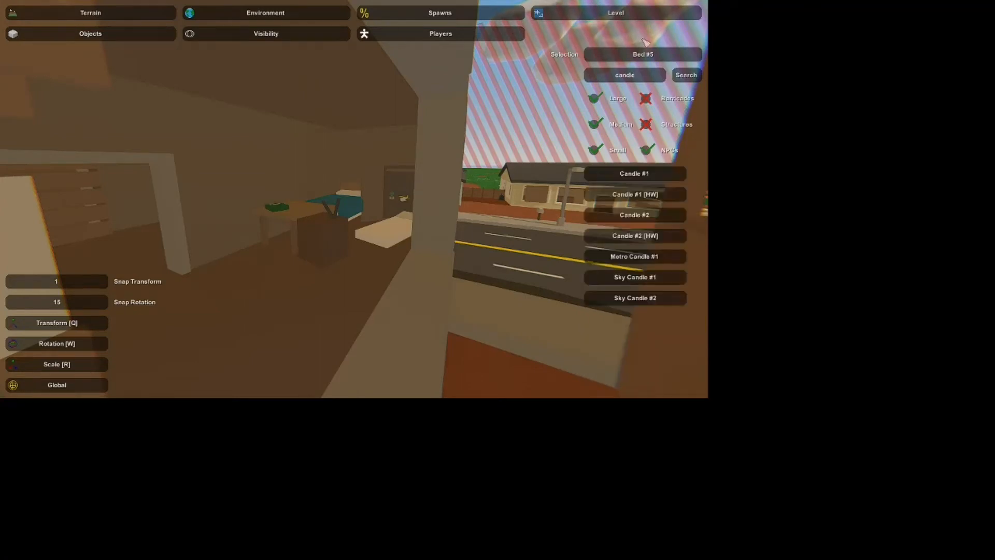
click(616, 175)
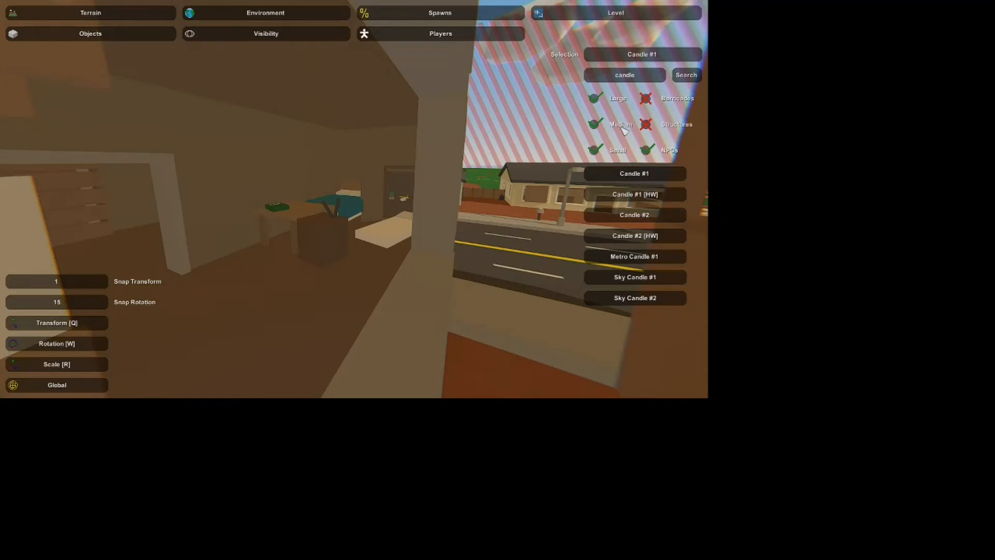
key(w)
key(s)
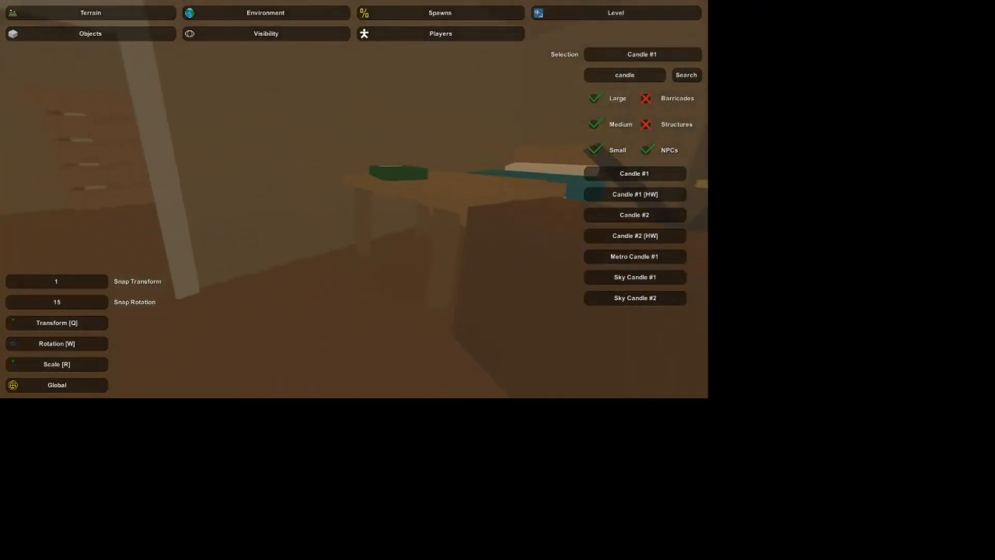
key(e)
key(w)
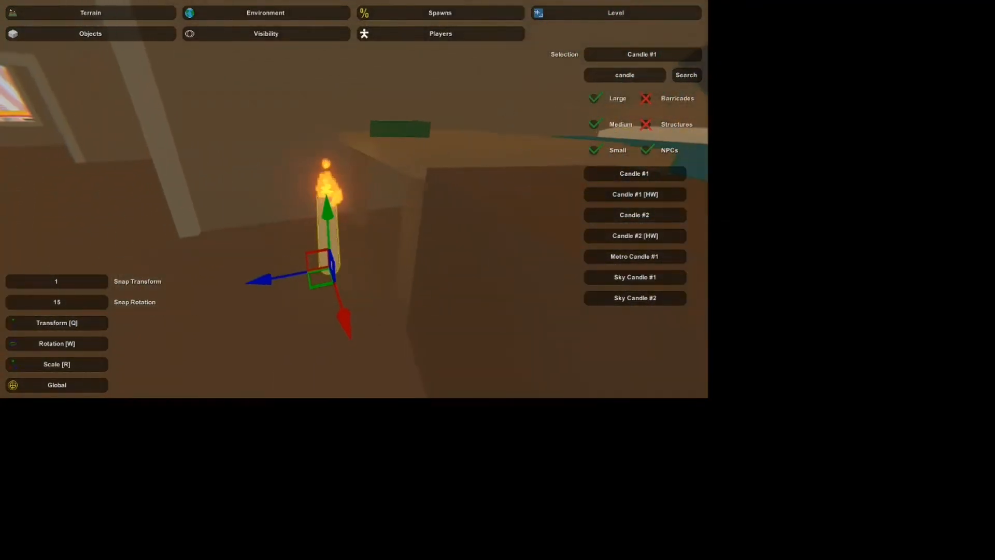
Step: Place a second Candle #1 on the floor beside the first candle
key(e)
key(e)
key(w)
right_drag(209, 266, 354, 199)
key(e)
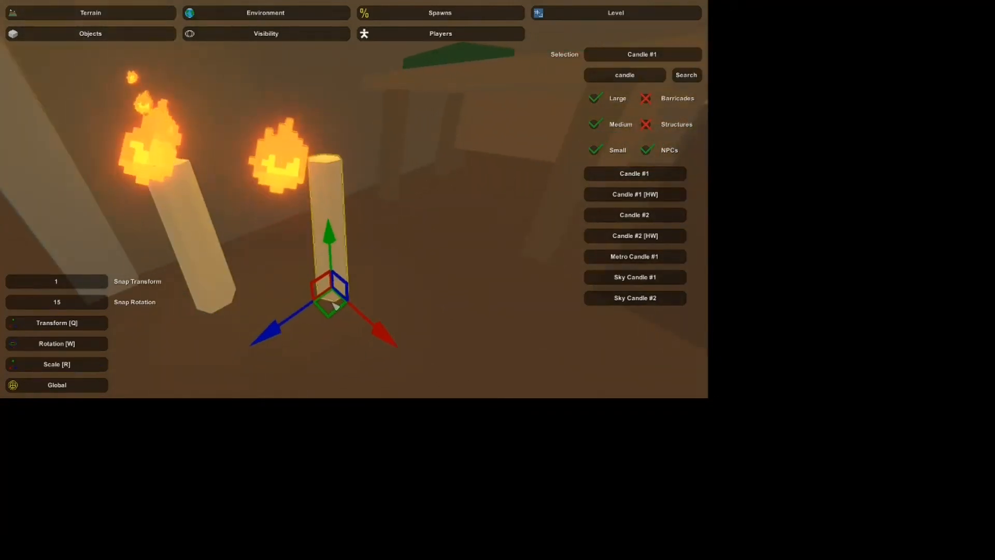
Step: Scale the second candle down to a shorter height and move it close to the first candle
key(r)
key(w)
key(q)
key(r)
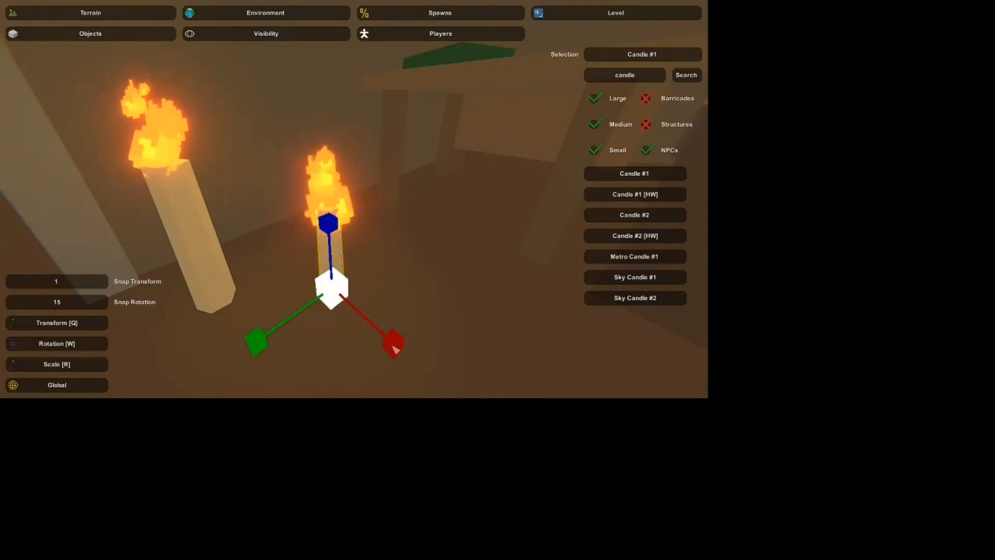
key(q)
drag(333, 298, 272, 306)
key(s)
right_drag(280, 290, 354, 259)
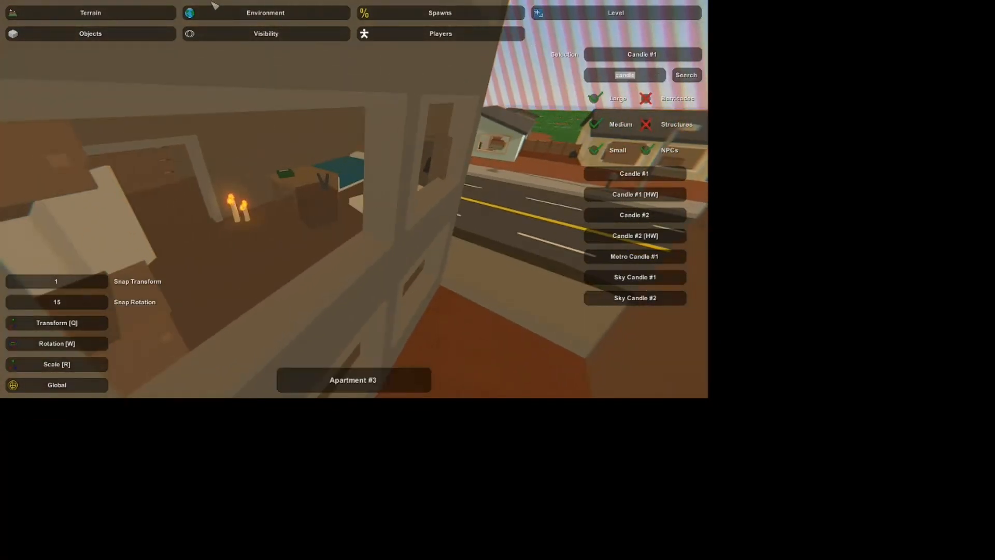
Step: Search the objects for "lamp" and try Lamp #1 in the room
key(Return)
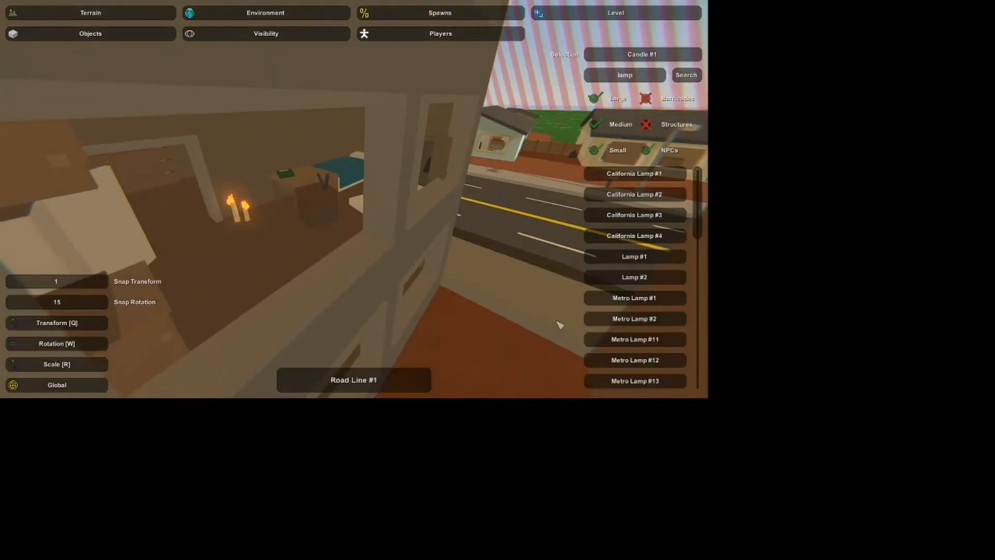
click(627, 256)
key(w)
right_drag(627, 256, 354, 207)
key(e)
key(w)
Step: Place Lamp #2 on the floor between the television and the window wall and rotate it into position
click(635, 277)
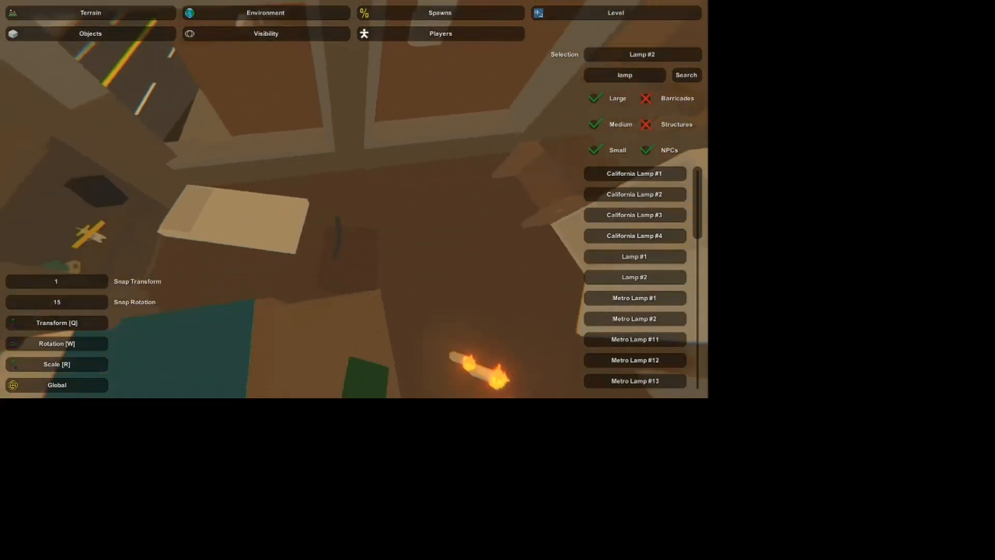
key(q)
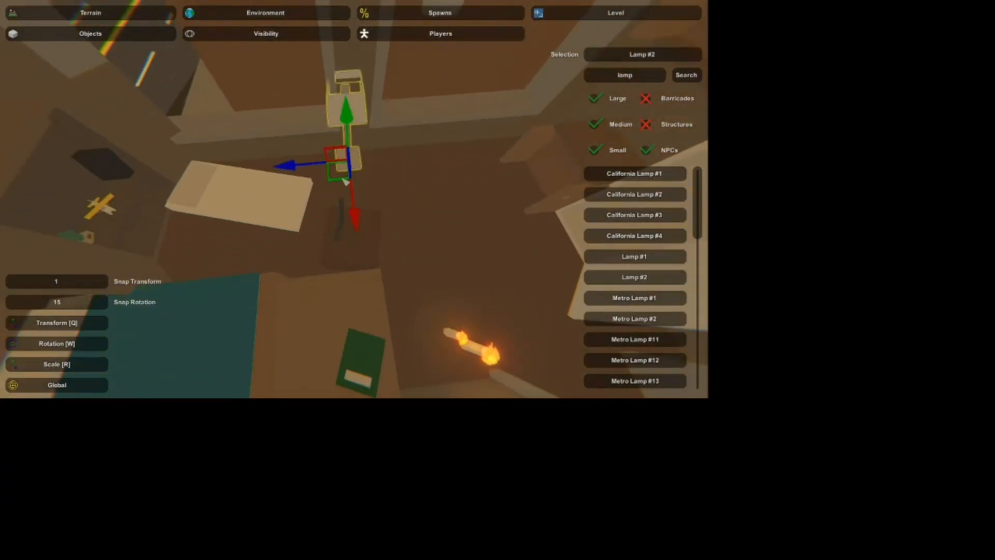
drag(345, 180, 357, 194)
key(w)
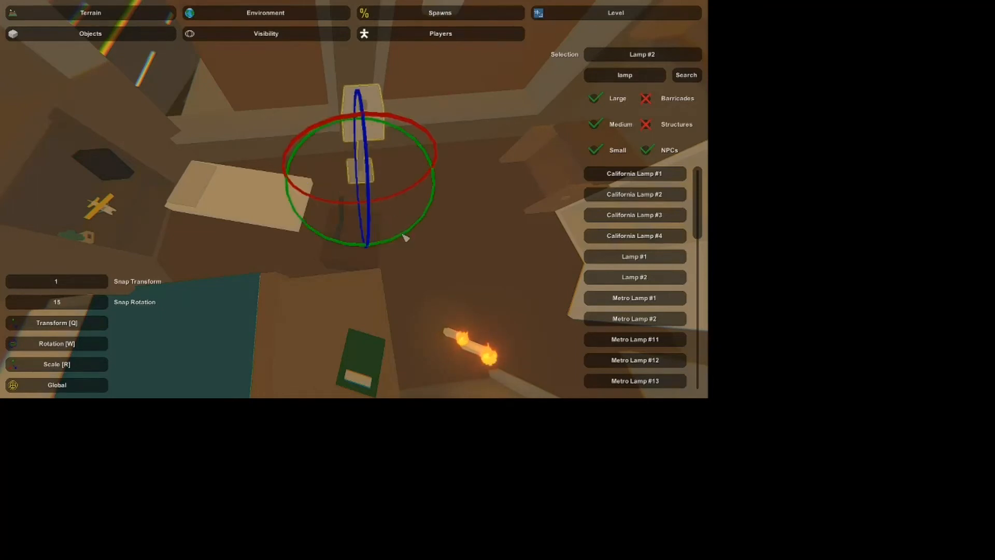
click(369, 115)
key(d)
right_drag(369, 115, 290, 62)
right_drag(354, 199, 311, 199)
Step: Search the objects for "glass" and place Glass #1 at the room's window opening
drag(644, 80, 350, 4)
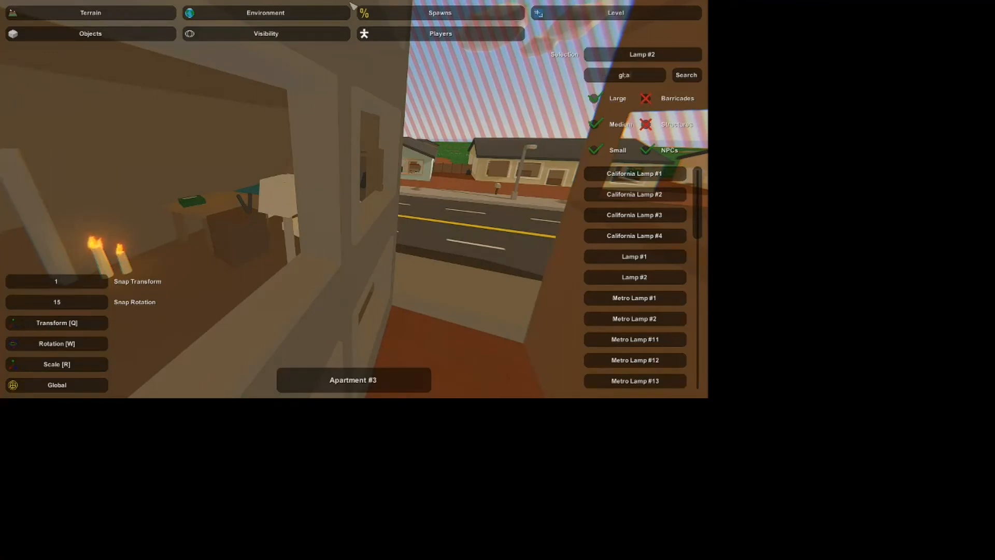
text(glass)
key(Return)
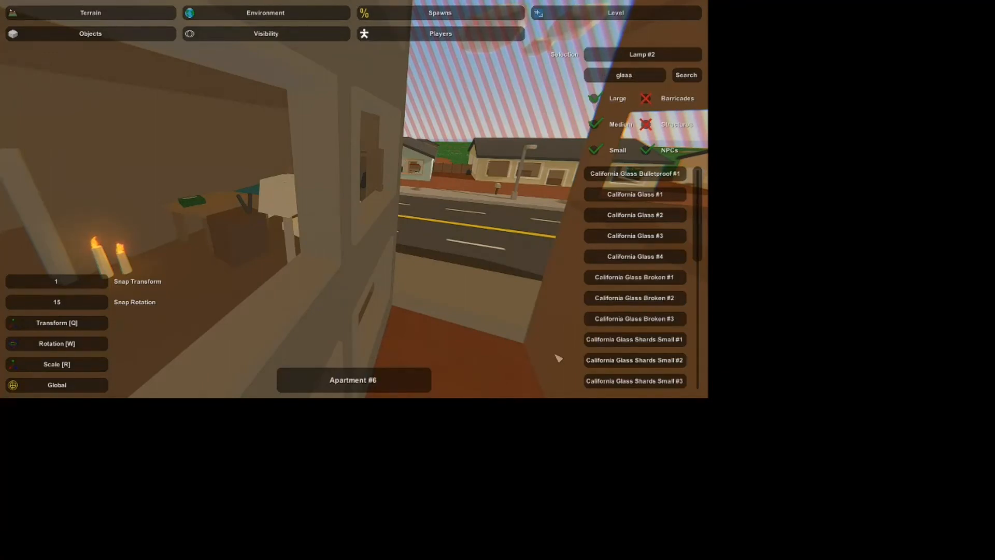
scroll(632, 277, down, 5)
scroll(632, 277, up, 3)
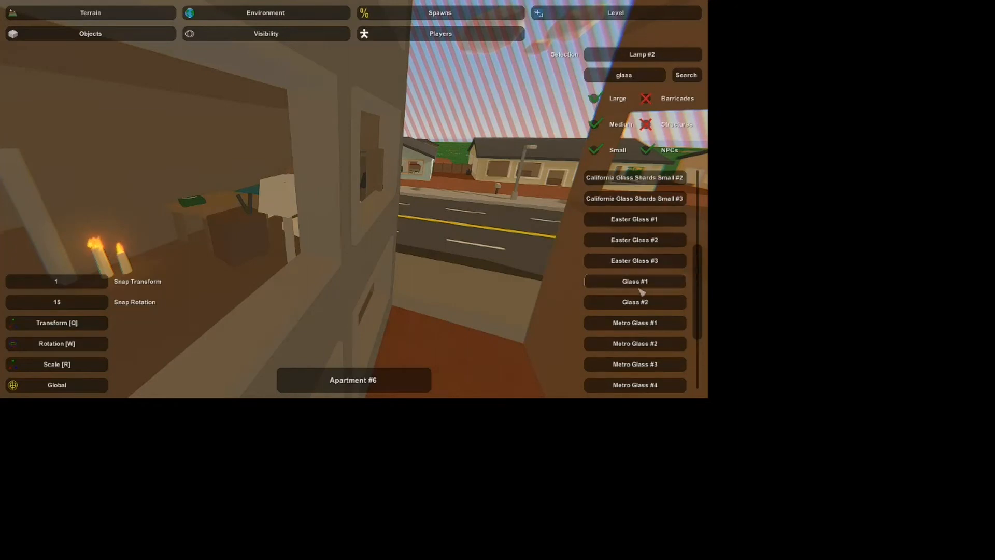
click(635, 281)
right_drag(354, 199, 394, 222)
key(e)
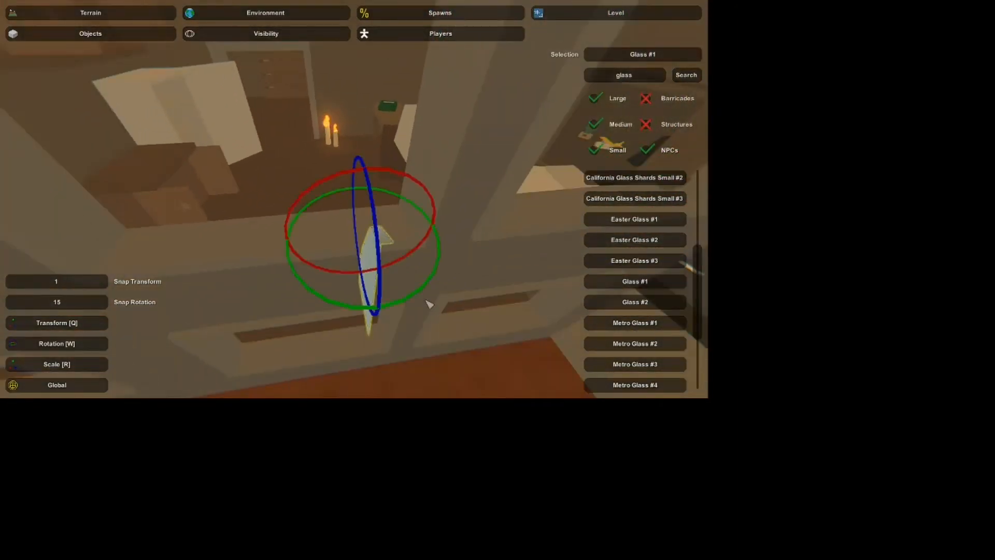
Step: Rotate Glass #1 parallel to the window and raise it into the lower corner of the frame
drag(409, 302, 458, 291)
key(q)
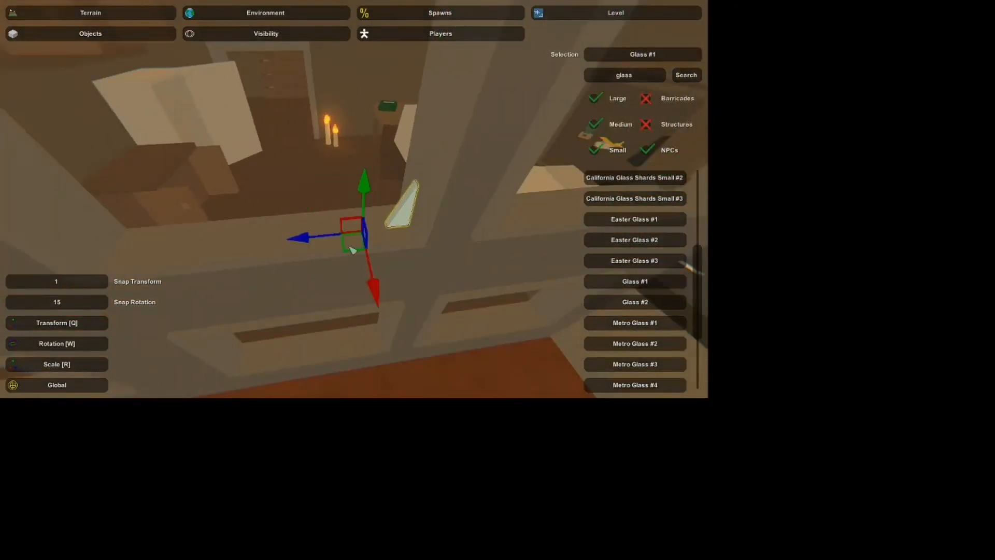
drag(366, 191, 365, 154)
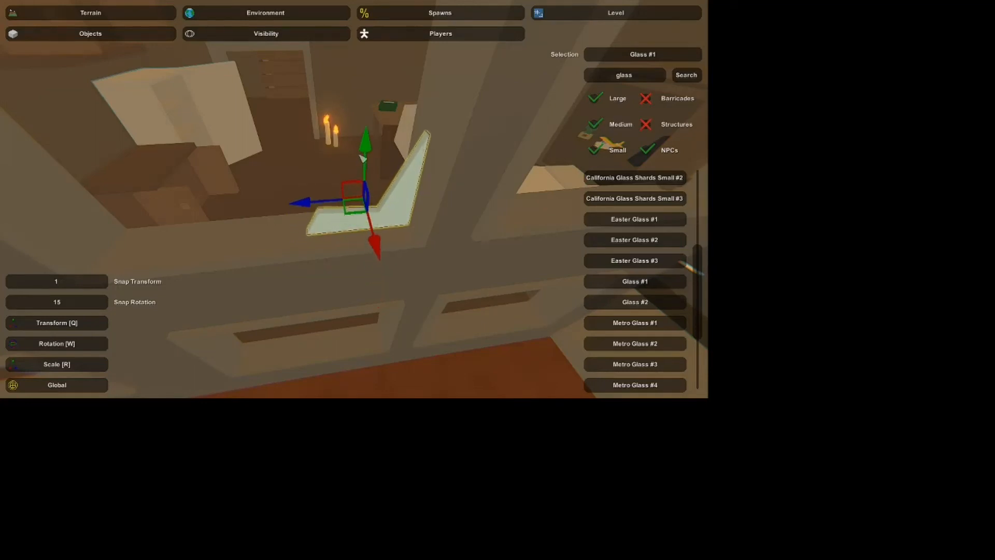
key(s)
click(382, 214)
Step: Place Glass #2 on the outer wall at the same window opening
click(680, 302)
right_drag(354, 199, 375, 211)
key(w)
key(e)
key(w)
key(e)
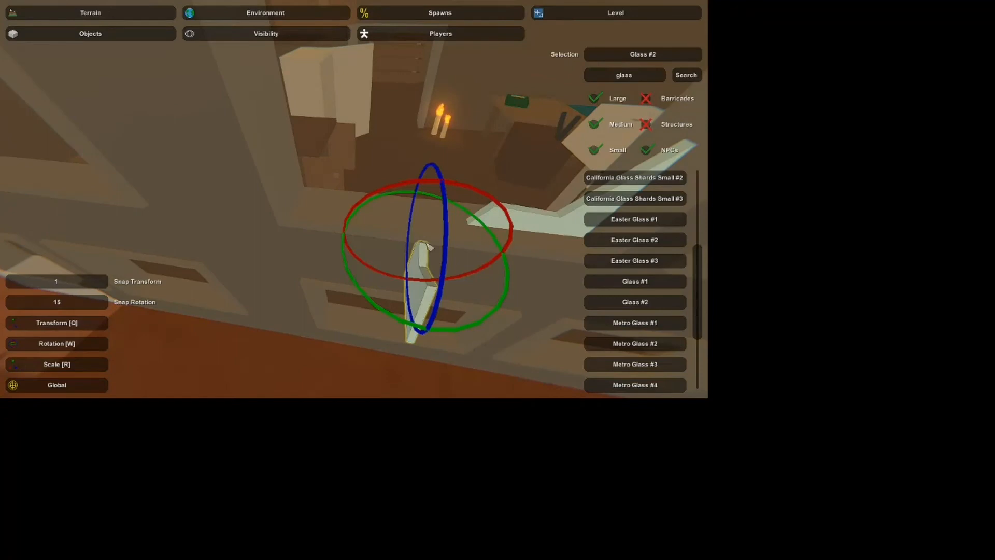
Step: Rotate Glass #2 and raise it into the window's lower corner opposite Glass #1
drag(477, 322, 420, 327)
key(q)
drag(417, 256, 343, 233)
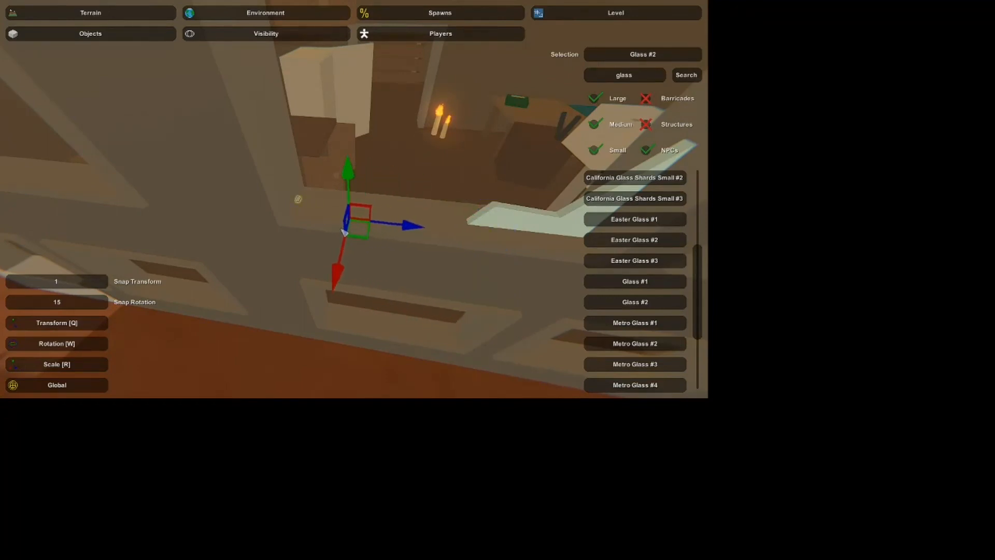
drag(350, 179, 351, 134)
right_drag(351, 135, 306, 132)
key(d)
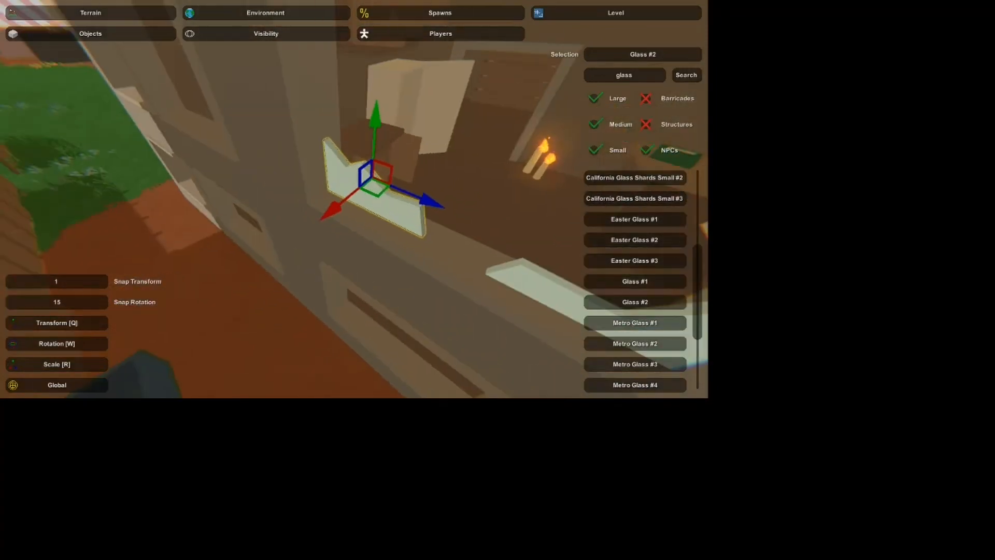
right_drag(354, 199, 378, 204)
key(a)
Step: Match Glass #2 to the transform of Glass #1, then flip it and move it back into its own lower corner
click(426, 230)
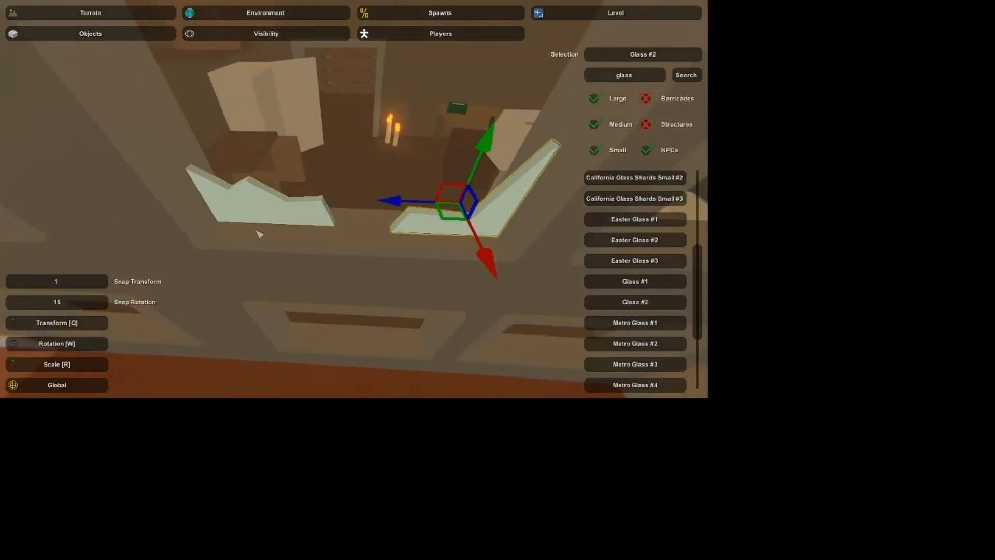
click(273, 212)
key(ctrl+n)
key(w)
drag(381, 226, 436, 157)
key(q)
drag(449, 198, 303, 211)
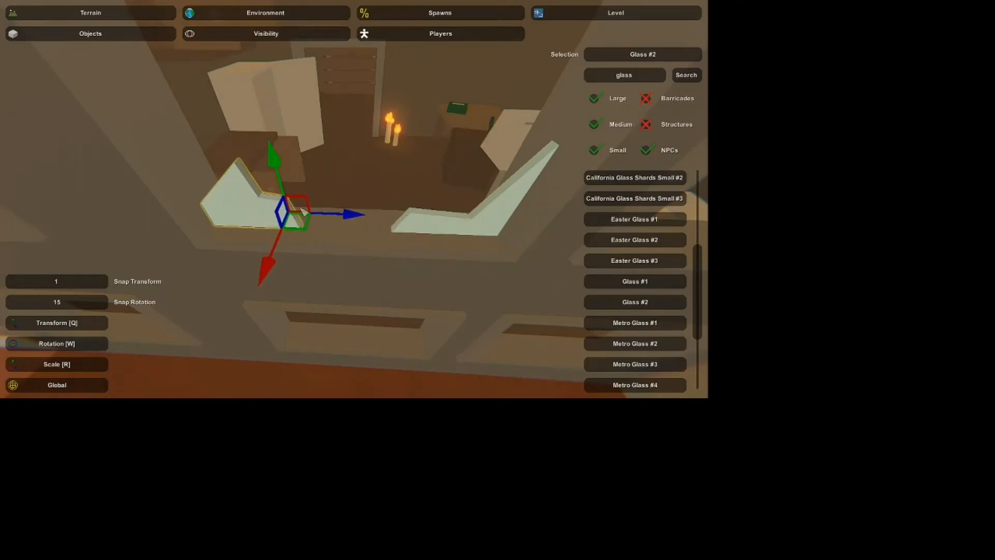
Step: Add a third glass shard to the window, turned upside down in the upper corner above Glass #1
right_drag(304, 211, 354, 199)
key(s)
key(w)
drag(347, 206, 421, 168)
key(q)
right_drag(425, 166, 369, 179)
key(w)
key(s)
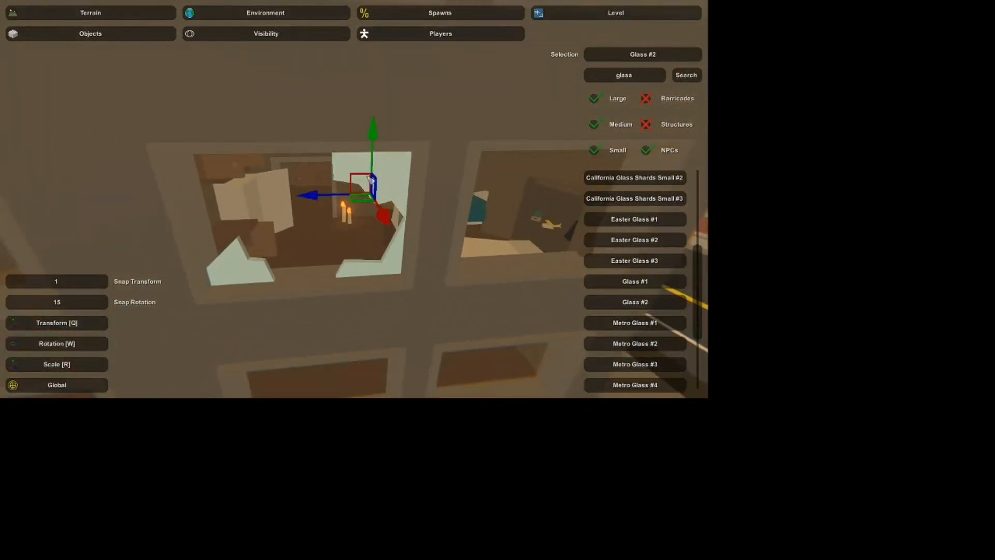
Step: Rotate a fourth glass shard and move it into the window's remaining upper corner
key(w)
drag(340, 133, 313, 142)
key(q)
drag(361, 186, 156, 195)
Step: Inspect the broken window glass and the furnished room from outside the building
right_drag(354, 199, 239, 223)
key(s)
key(w)
key(a)
key(w)
key(w)
key(s)
key(w)
key(w)
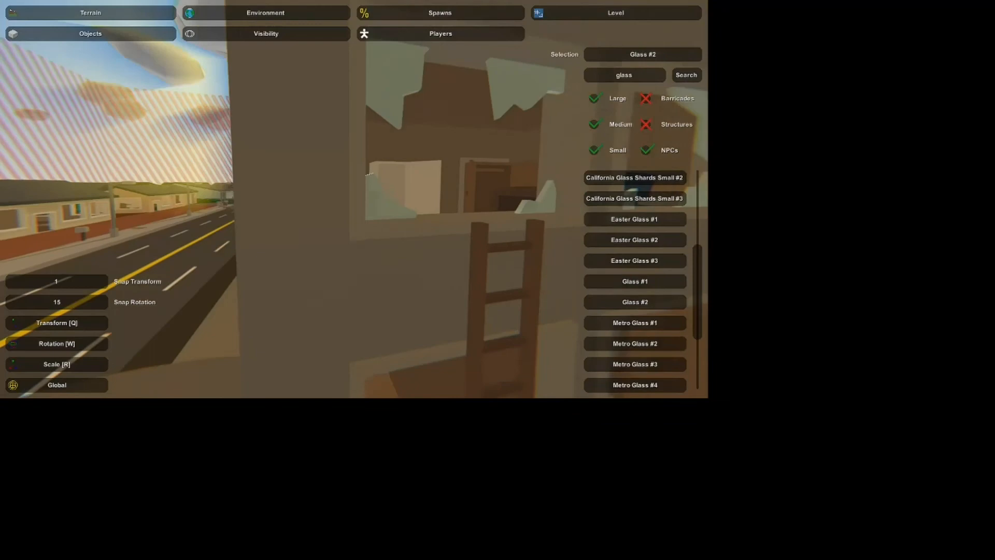
Step: Inspect the apartment building from the street, its windowed side with the ladder, and the room inside
key(w)
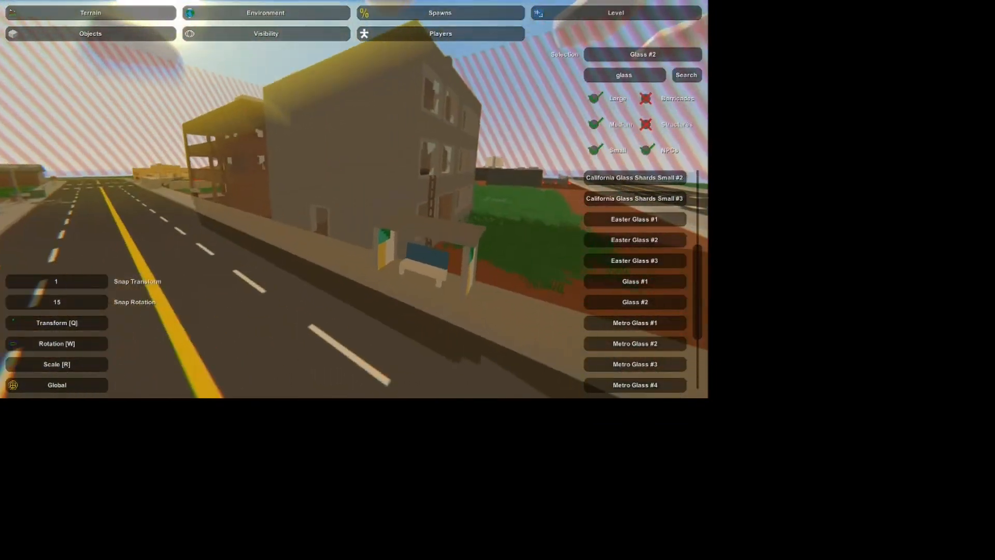
key(s)
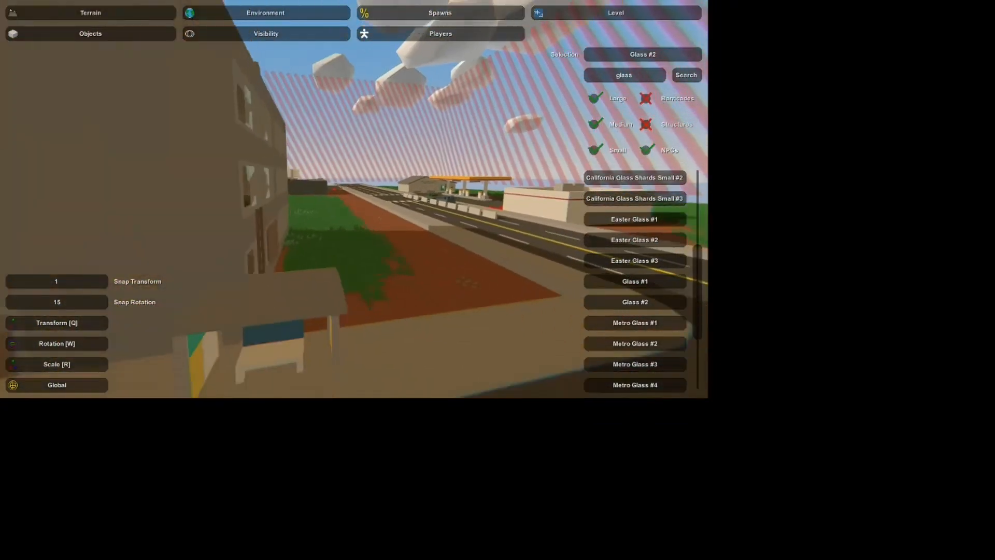
key(w)
key(s)
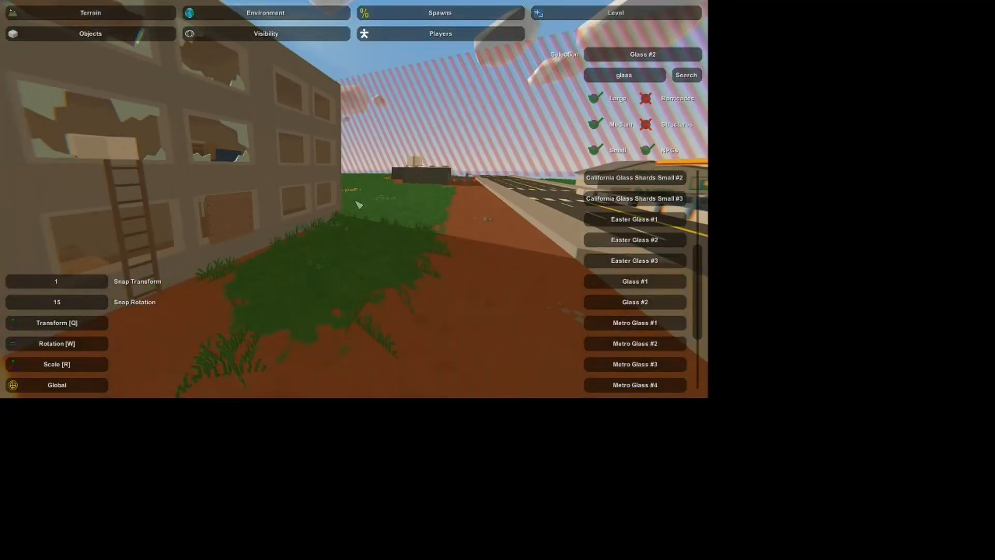
right_drag(313, 258, 218, 254)
key(w)
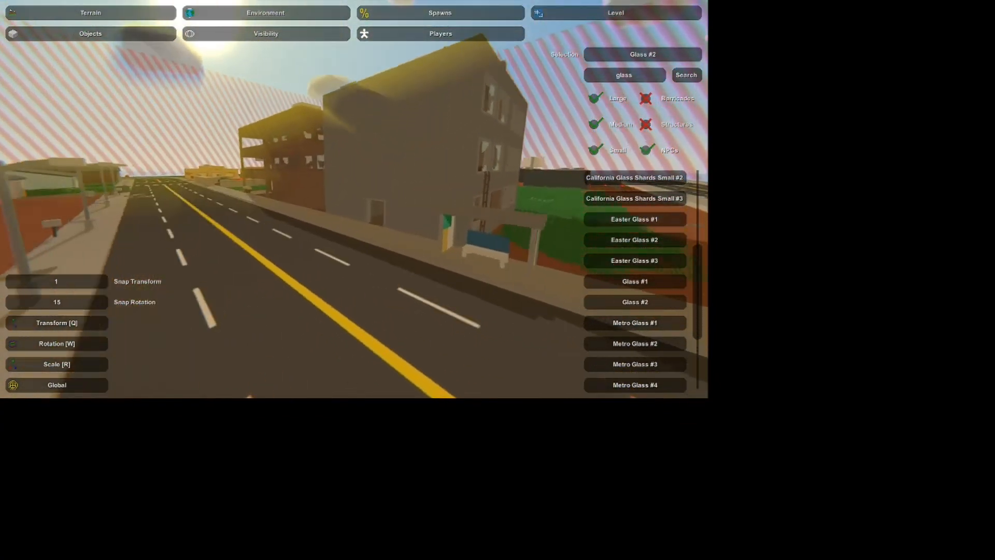
key(s)
key(w)
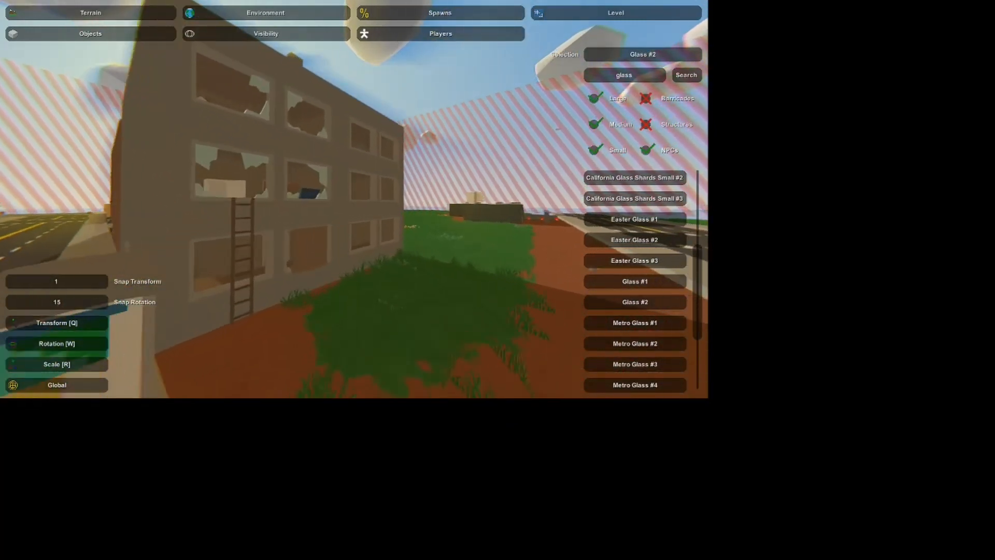
key(s)
key(w)
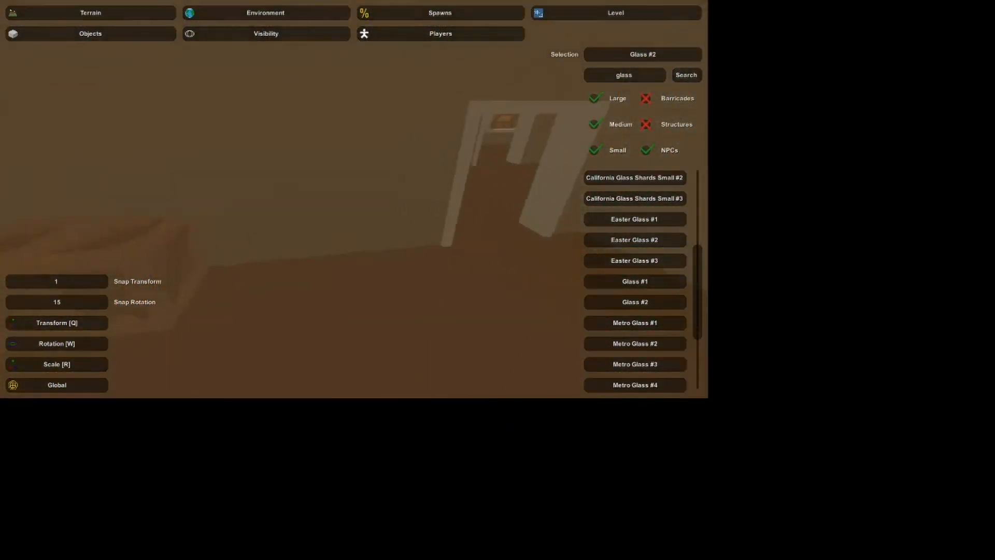
key(s)
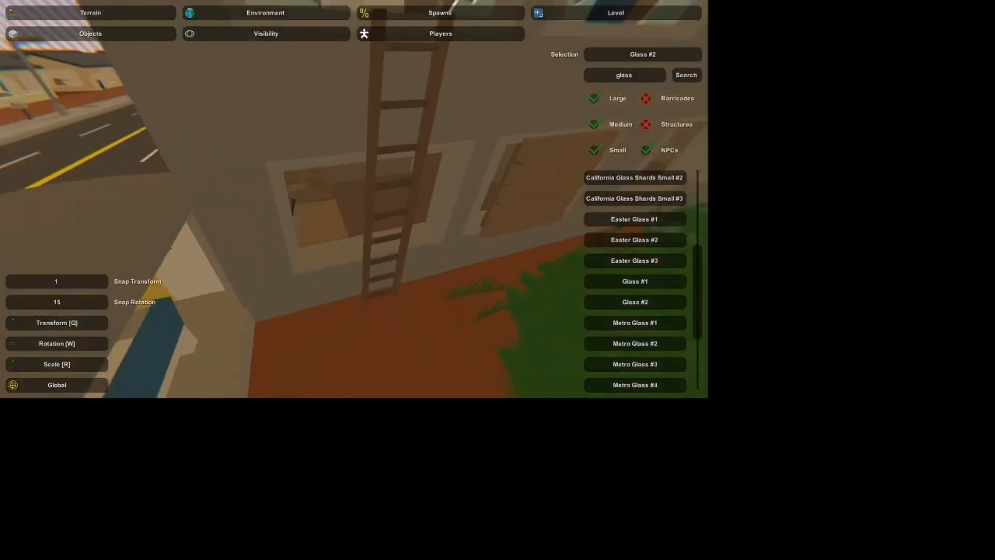
Step: Search the objects for "card" and place Cardboard #1 on the ground-floor room's floor beside the crates
key(w)
key(w)
drag(655, 74, 270, 20)
drag(651, 77, 520, 74)
text(card)
key(Return)
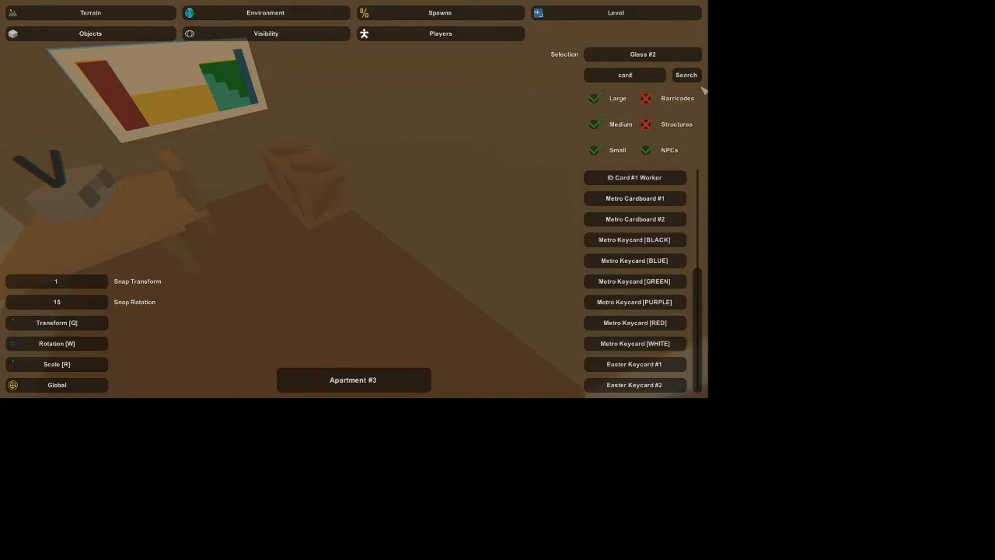
scroll(662, 255, up, 6)
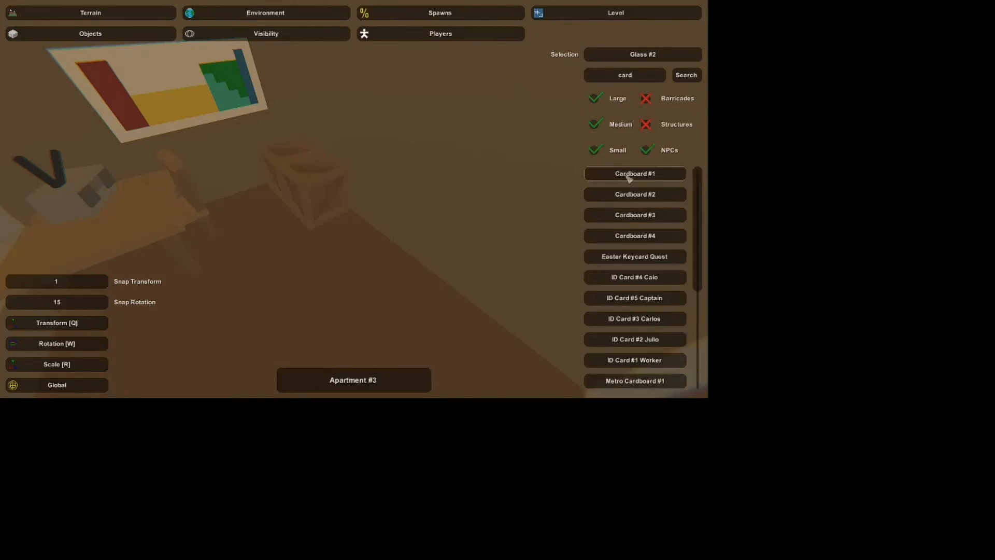
click(630, 174)
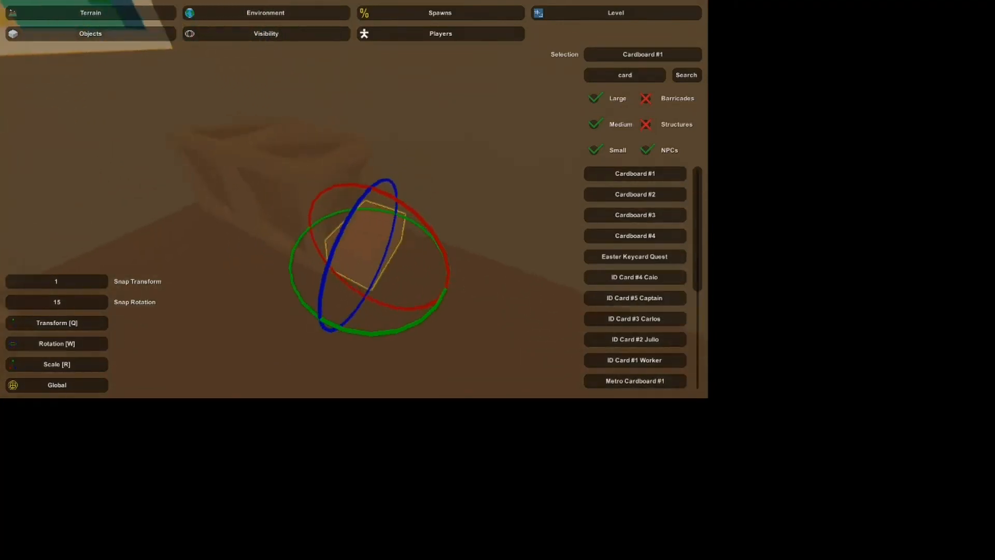
key(q)
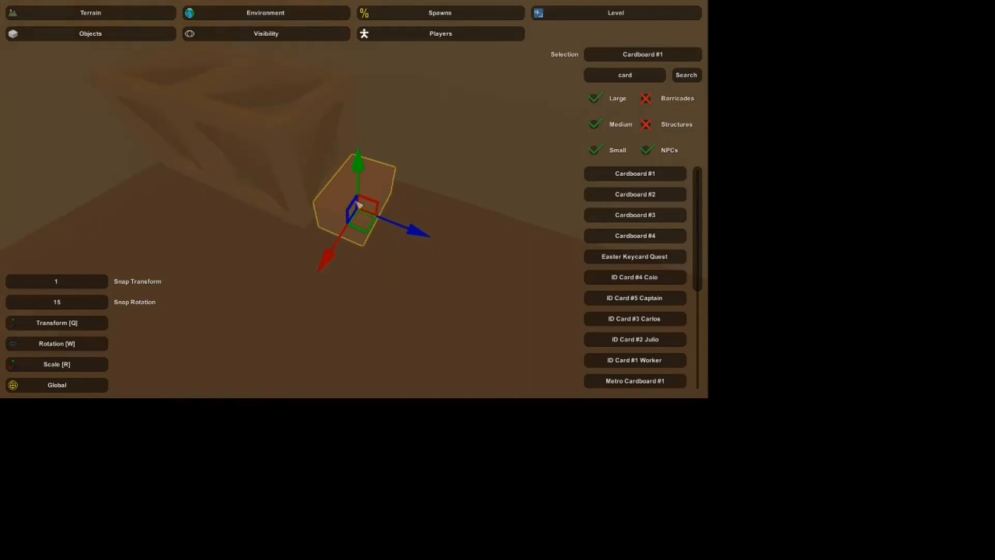
key(s)
click(377, 194)
key(s)
Step: Search the objects for "shelf" and place Shelf #5 on the floor beside the cardboard box
drag(645, 76, 423, 30)
text(shelf)
scroll(680, 258, down, 10)
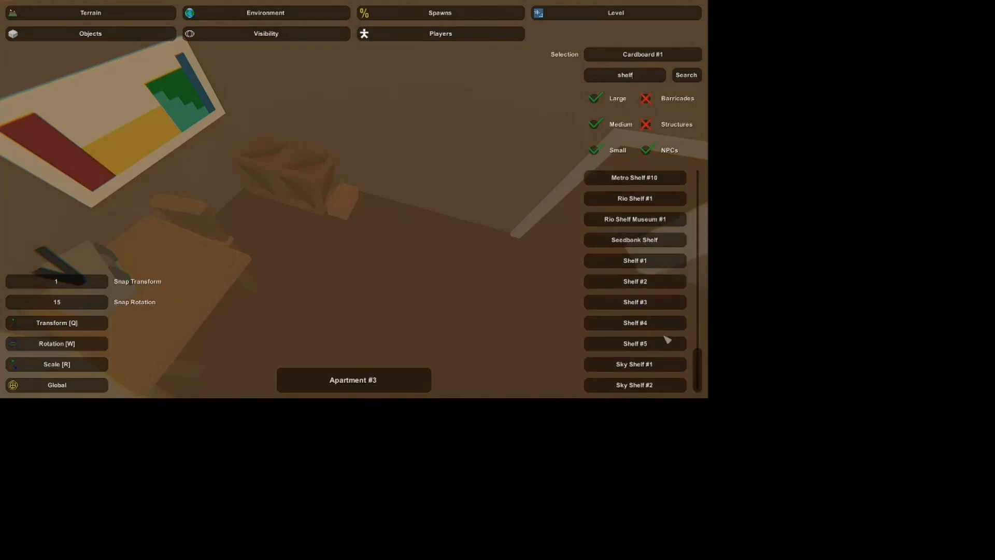
click(657, 345)
right_drag(657, 345, 708, 344)
key(e)
key(w)
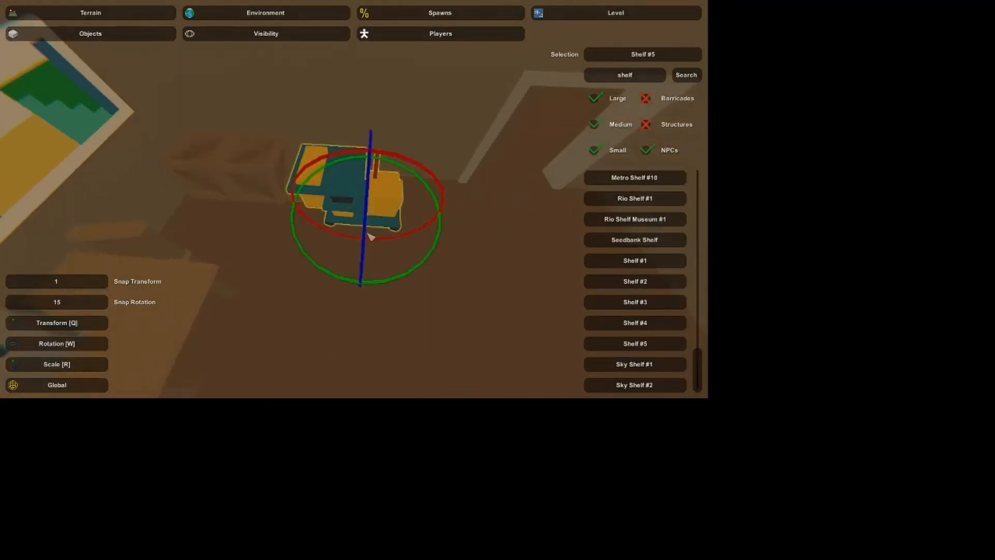
Step: Adjust Shelf #5's position on the floor between the cardboard box and the doorway
key(e)
key(q)
key(w)
key(q)
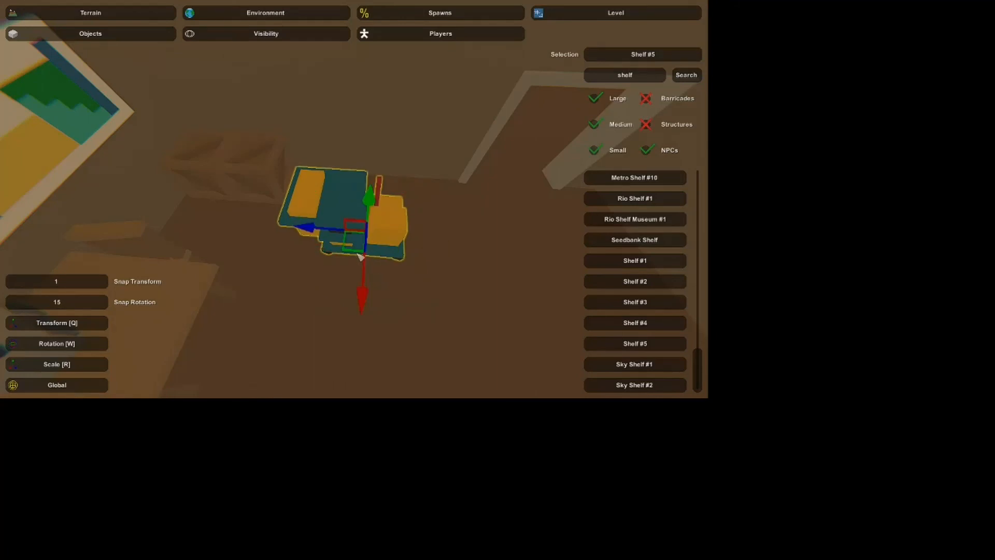
drag(357, 239, 368, 212)
right_drag(368, 212, 360, 205)
key(w)
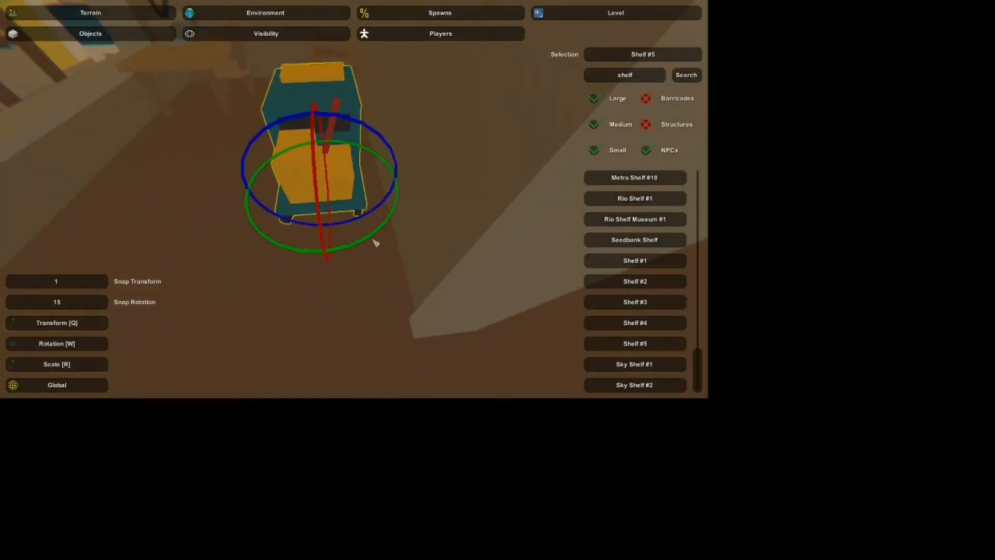
key(q)
drag(338, 205, 357, 256)
click(360, 173)
Step: Search the objects for "glass" and place Glass #1 on the floor in front of the ground-floor window by the ladder
right_drag(360, 173, 317, 147)
key(s)
key(w)
click(629, 78)
text(glass)
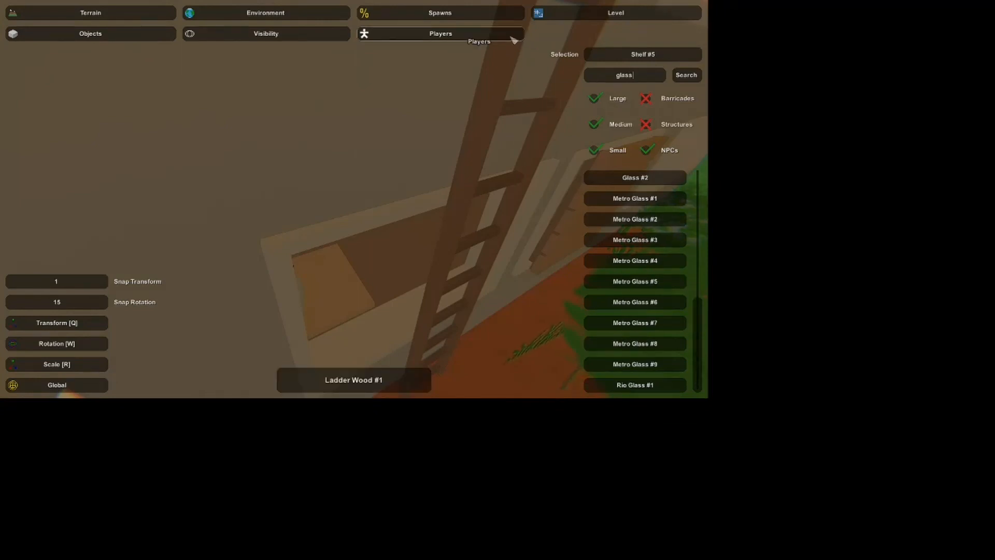
scroll(642, 296, up, 5)
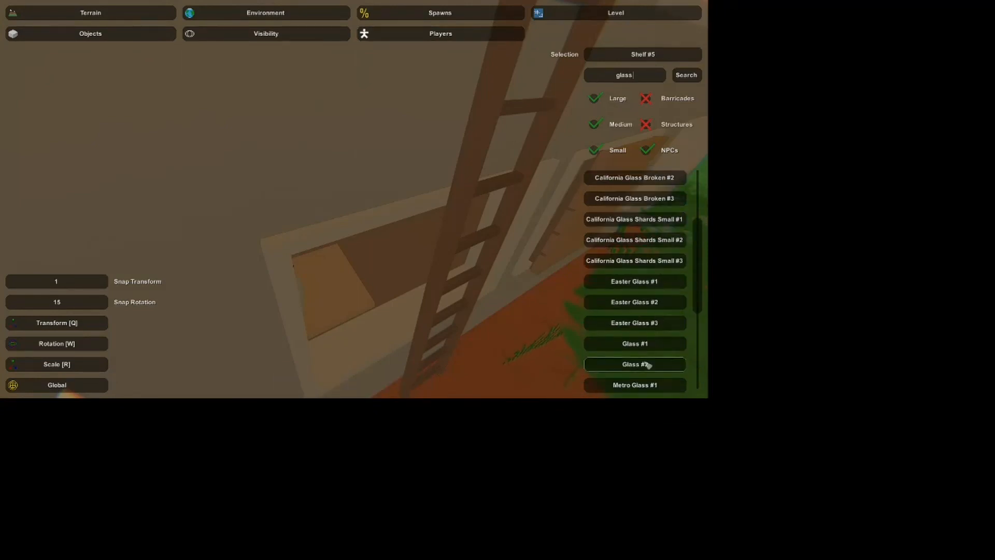
key(w)
right_drag(534, 312, 637, 264)
right_drag(354, 199, 335, 217)
key(s)
key(e)
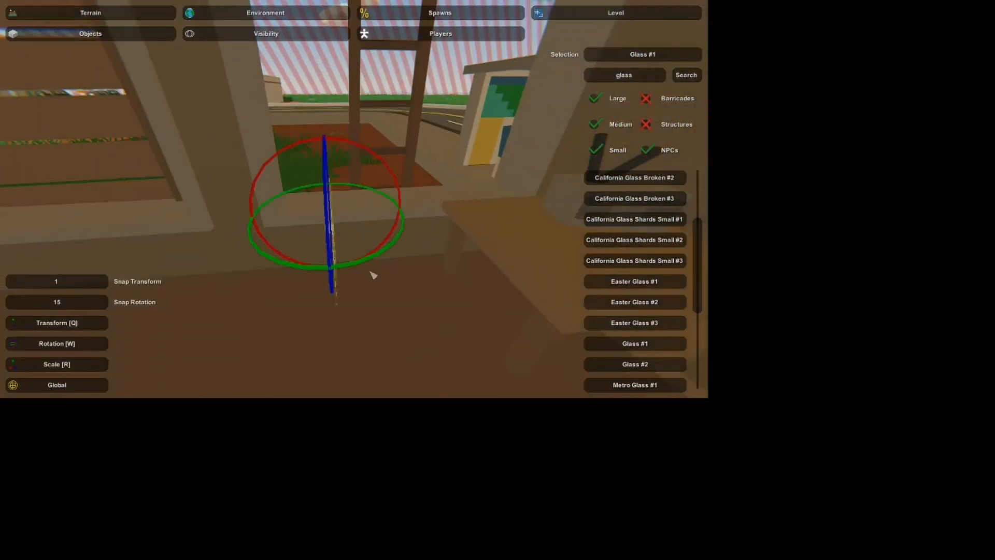
Step: Rotate Glass #1 about its vertical axis until it runs parallel to the window
click(364, 260)
click(334, 252)
right_drag(334, 252, 296, 251)
key(d)
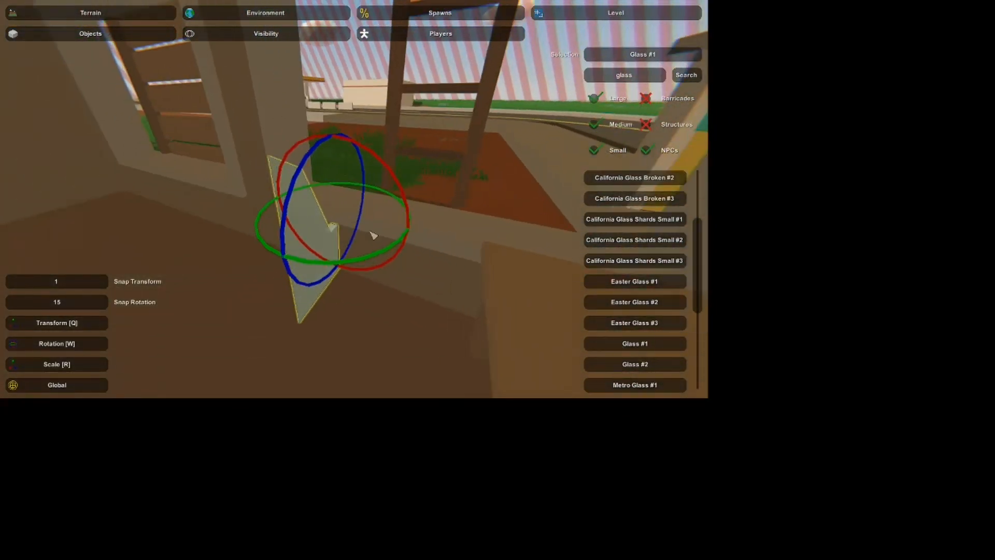
drag(366, 259, 293, 245)
Step: Move Glass #1 up into the window frame's lower corner away from the table
key(q)
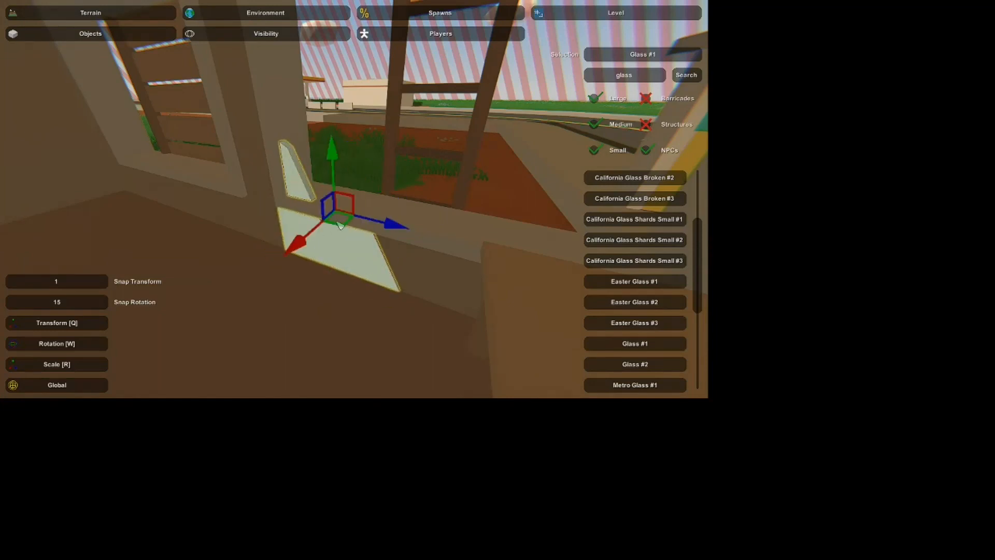
drag(337, 222, 341, 218)
drag(343, 146, 342, 83)
right_drag(343, 83, 391, 62)
key(s)
key(a)
right_drag(354, 199, 363, 220)
key(w)
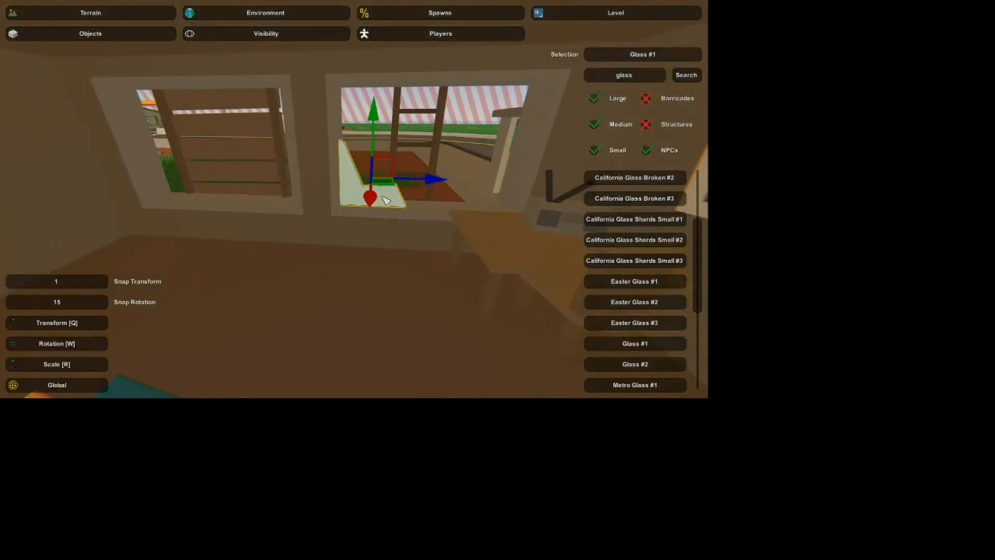
click(358, 201)
Step: Place Glass #2 near the window's other lower corner, beside the wooden table
click(670, 372)
right_drag(669, 372, 668, 332)
key(w)
key(w)
right_drag(354, 199, 386, 243)
key(e)
Step: Rotate Glass #2 parallel to the window and slide it along the sill towards the free lower corner
key(w)
drag(387, 257, 340, 265)
key(q)
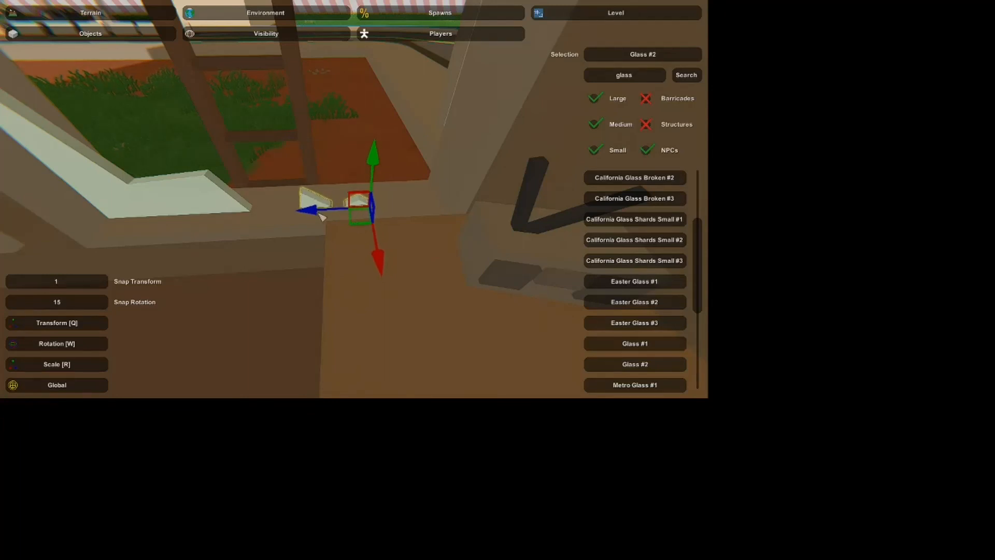
drag(321, 217, 357, 211)
click(433, 143)
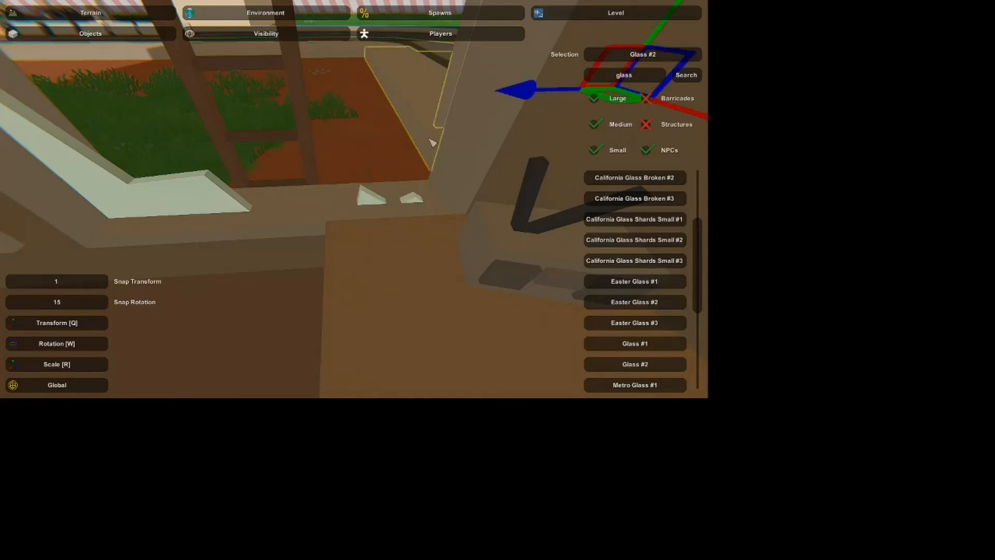
Step: Raise Glass #2 above the sill, rotate it, and fit it into the window's lower corner by the table
click(376, 203)
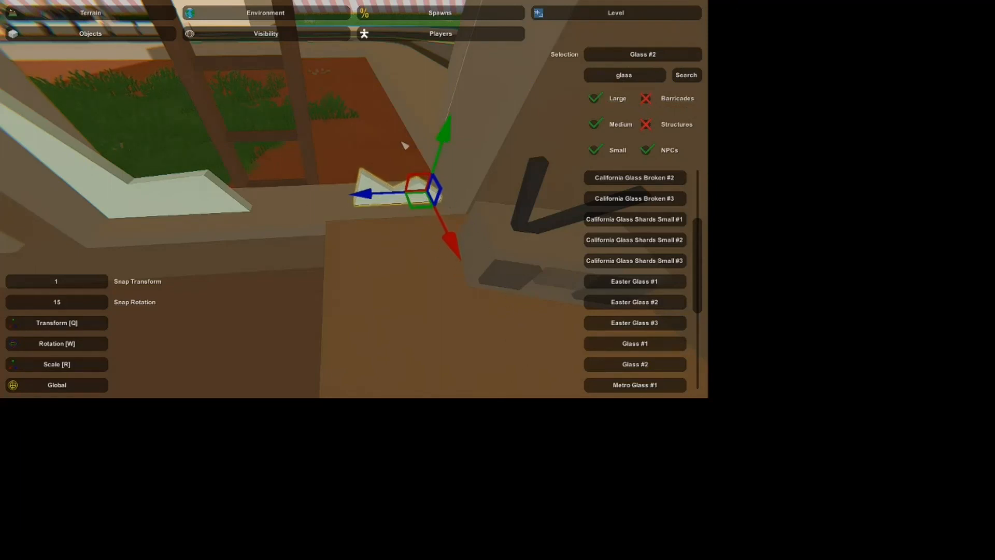
key(w)
mouse_move(405, 140)
mouse_down()
mouse_move(424, 127)
mouse_move(386, 147)
mouse_move(395, 146)
mouse_up()
key(q)
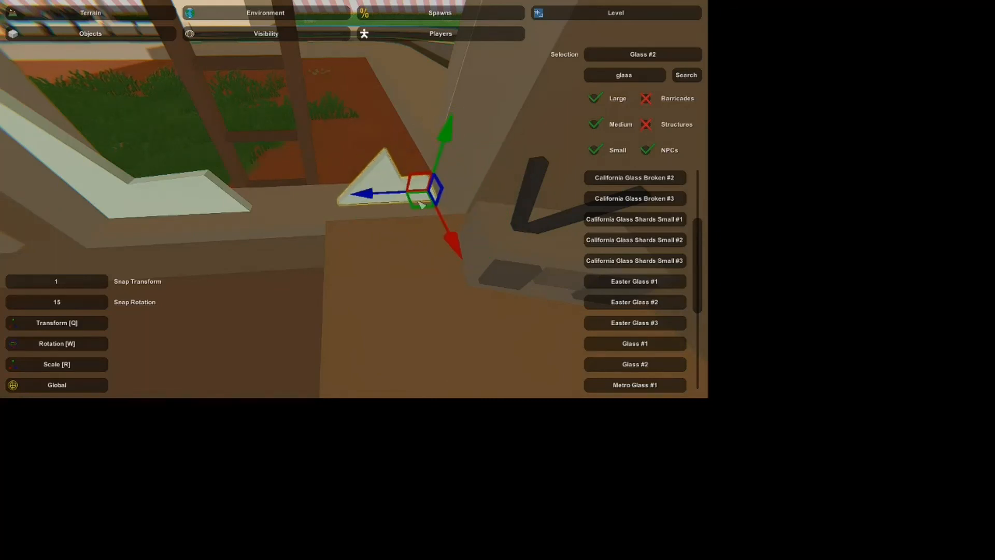
click(380, 224)
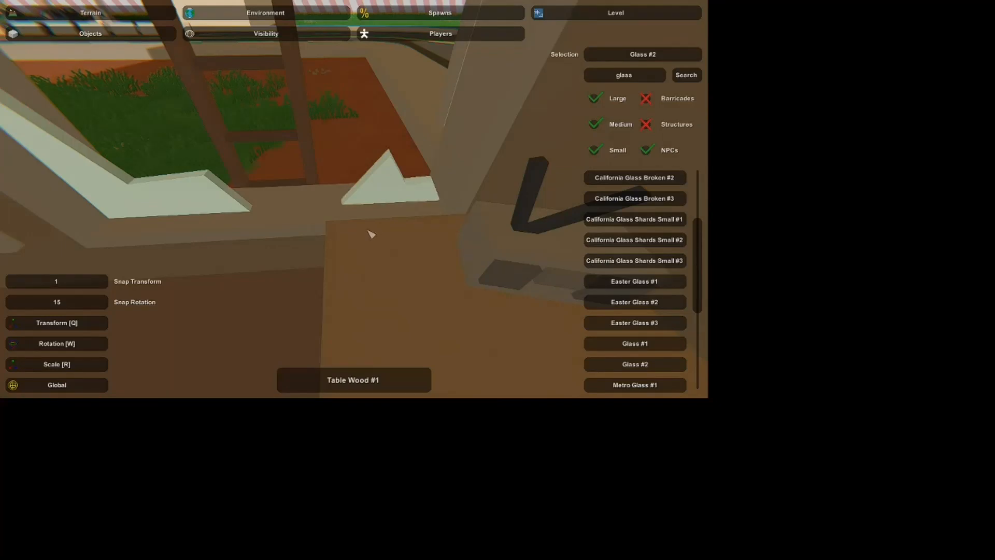